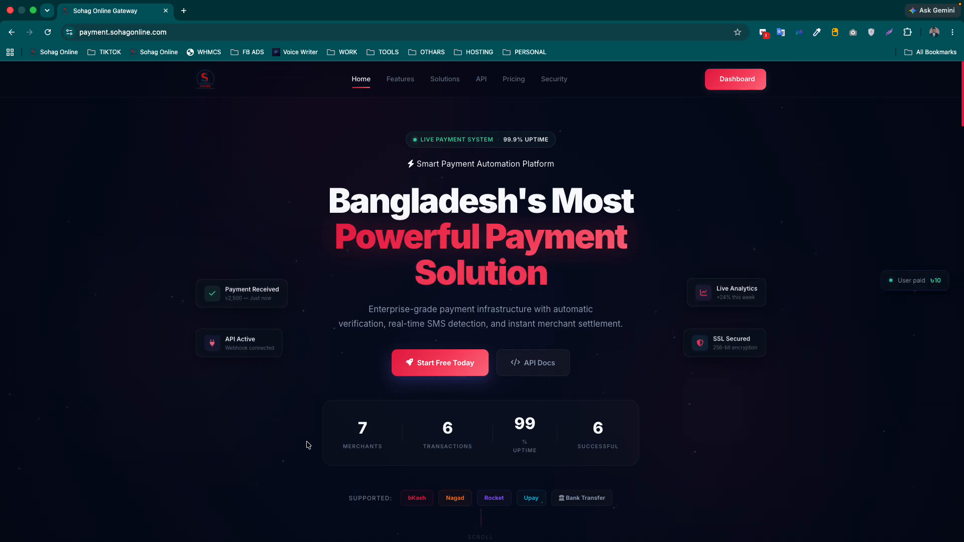
- Go to techskillbd.com in a new browser tab
scroll(333, 441, "down", 5)
scroll(336, 440, "up", 5)
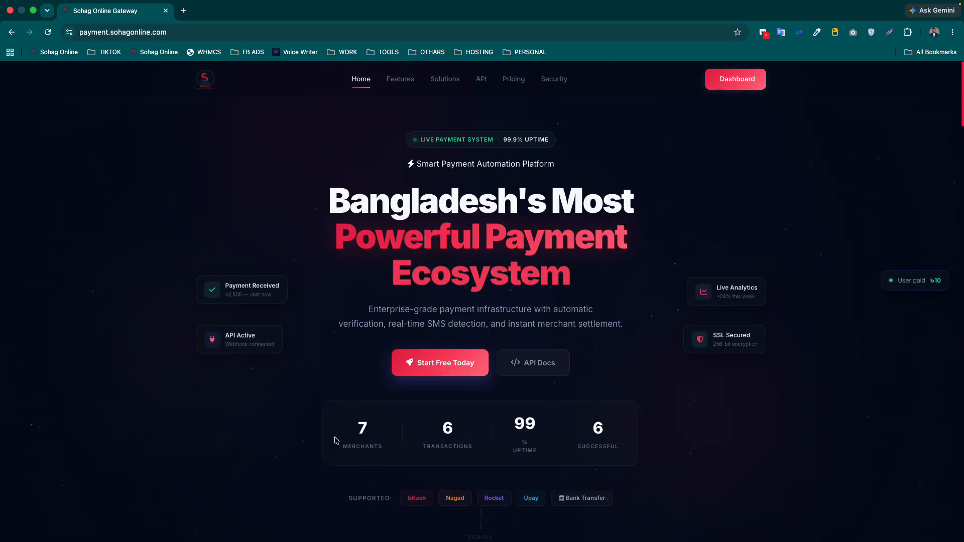
scroll(335, 439, "down", 2)
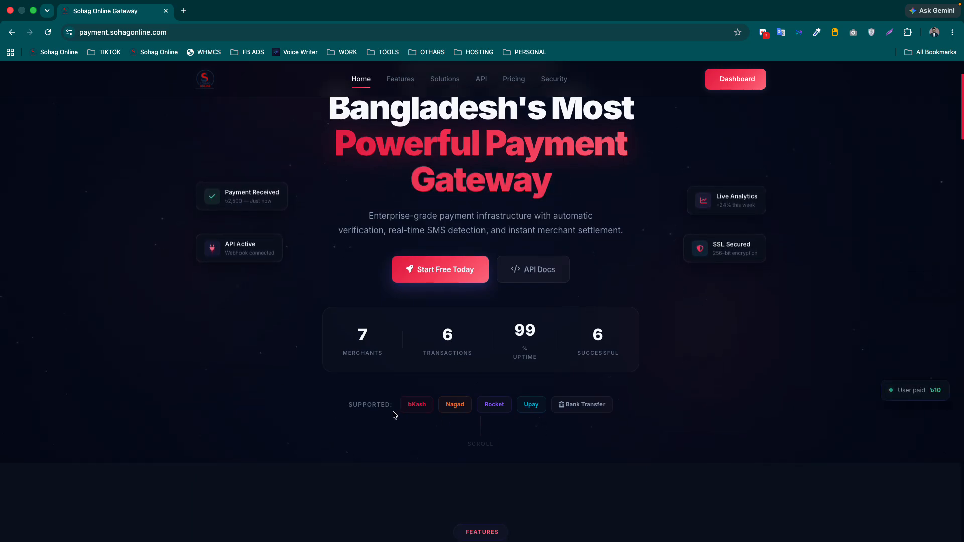
scroll(369, 437, "down", 1)
scroll(368, 437, "down", 20)
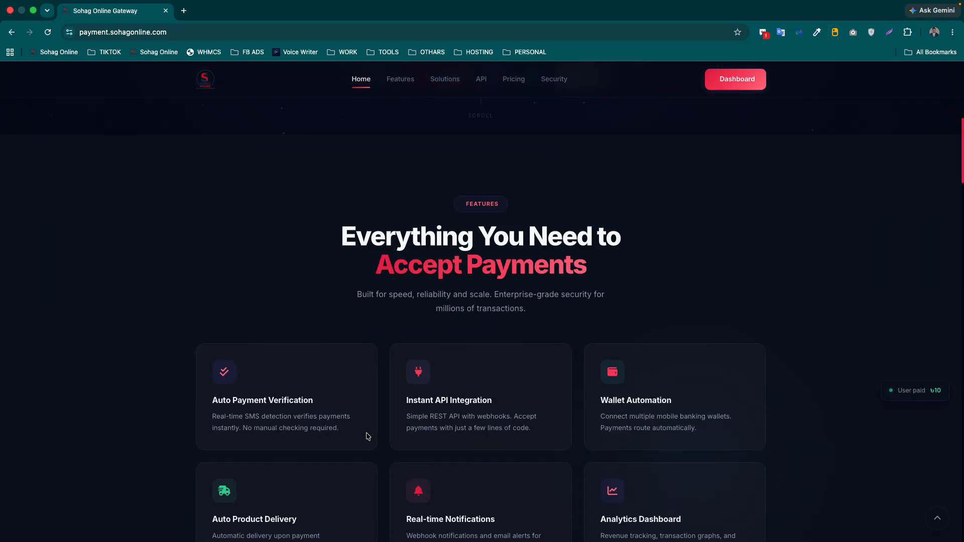
scroll(368, 436, "down", 15)
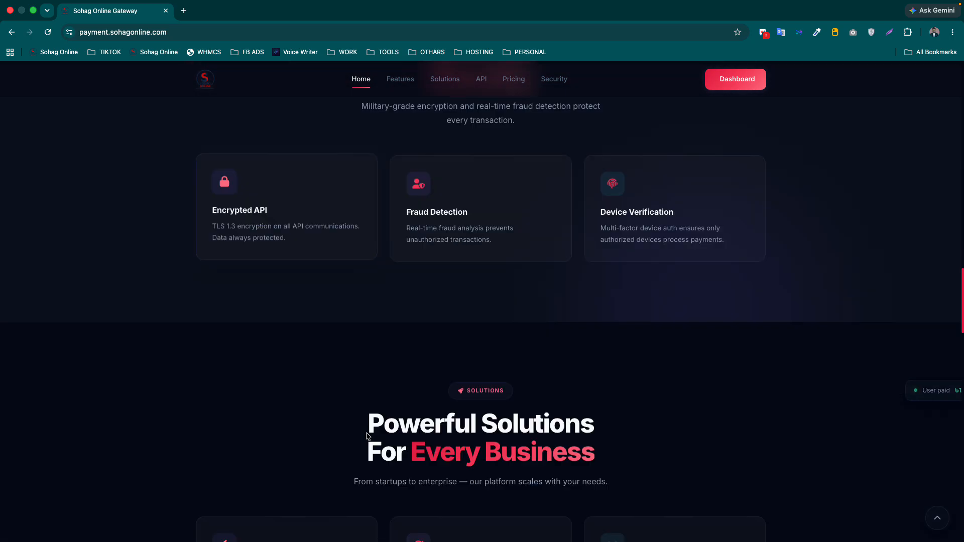
scroll(356, 433, "up", 10)
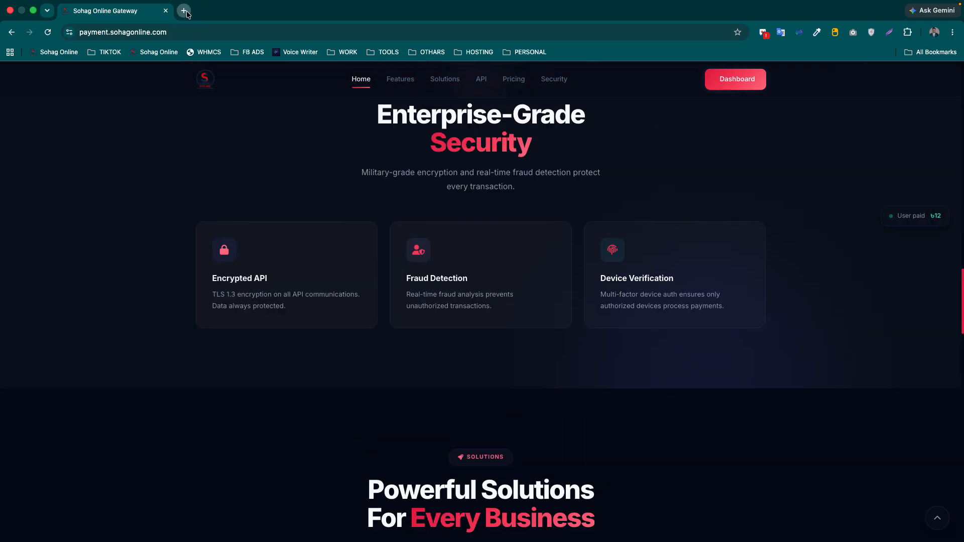
left_click(182, 10)
type("t")
key("Return")
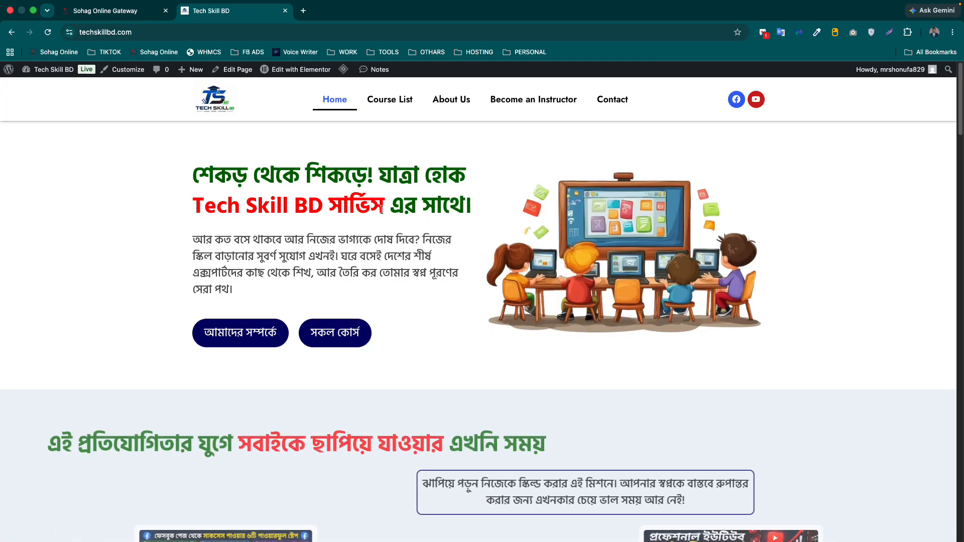
- Enroll in the Youtube monetisation course and confirm the ৳349.00 order with online payment
scroll(378, 223, "down", 10)
scroll(327, 228, "up", 2)
left_click(296, 188)
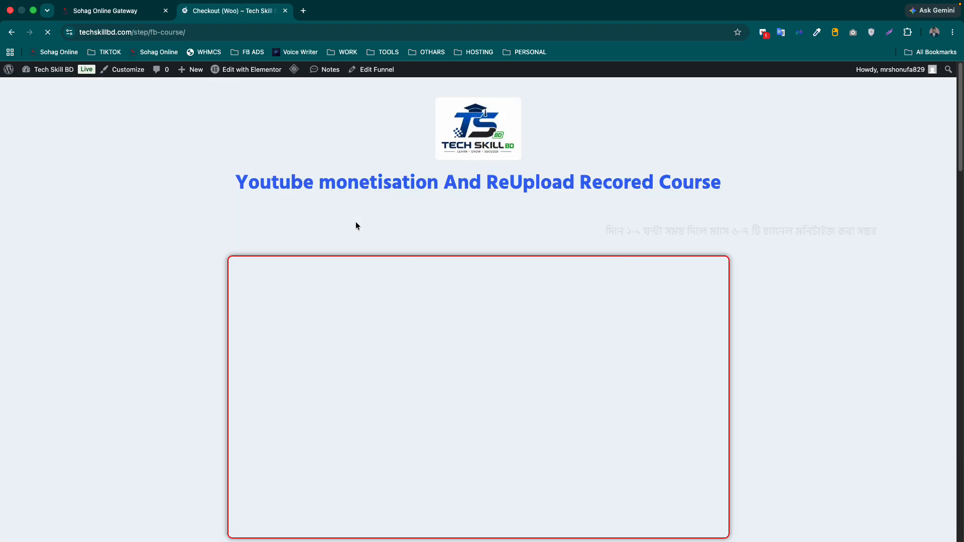
scroll(435, 267, "down", 15)
scroll(434, 266, "down", 10)
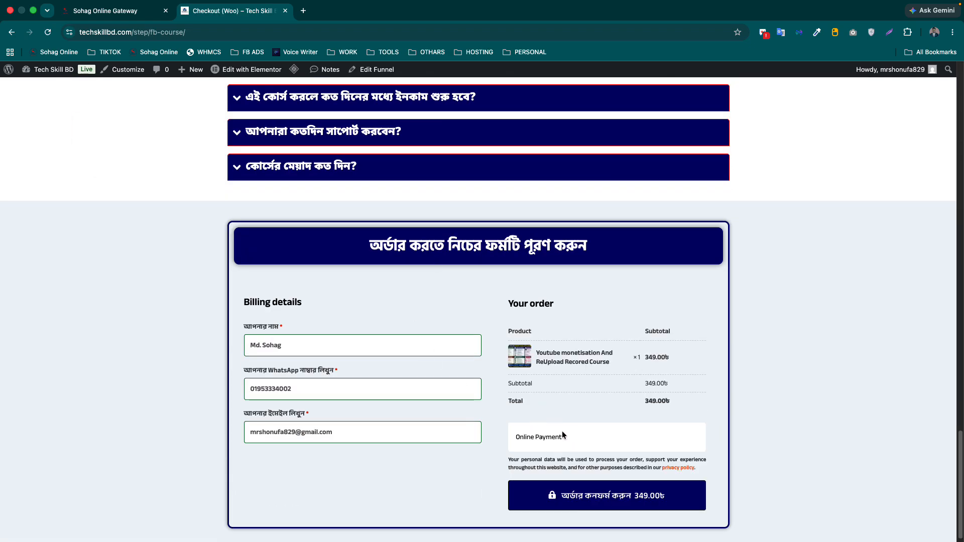
left_click(591, 502)
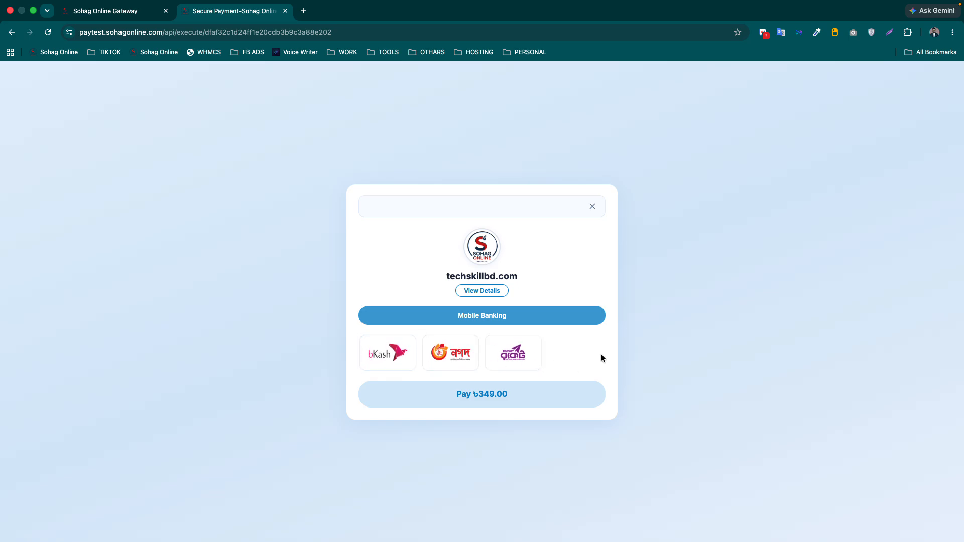
- Choose bKash, enter and correct the customer's bKash account number, and confirm it
left_click(387, 355)
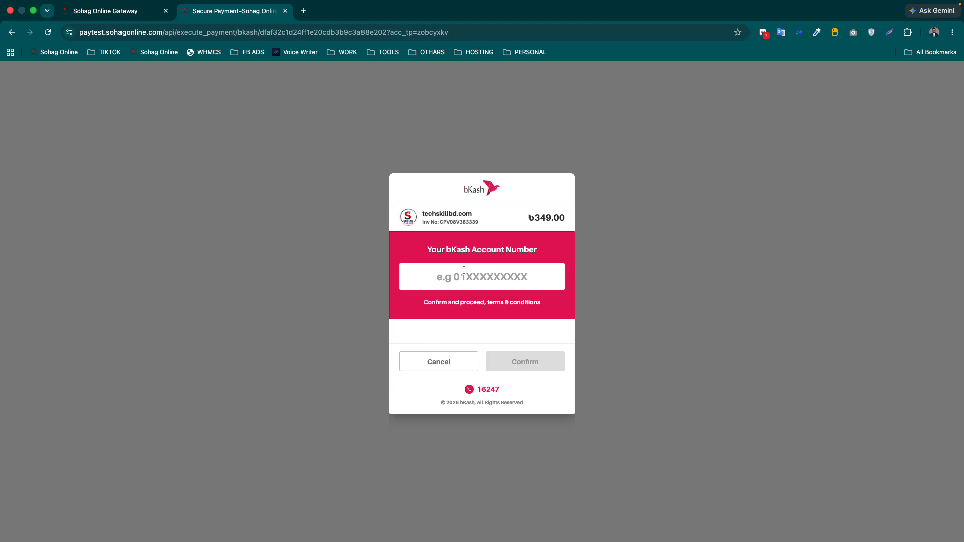
left_click(463, 271)
left_click(536, 357)
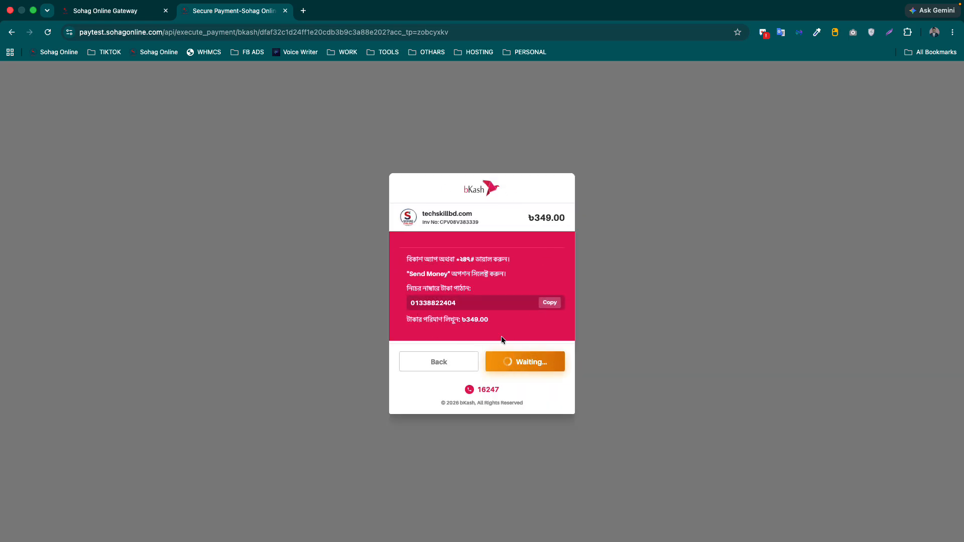
- Select the merchant's receiving number in the bKash Send Money card to copy it
double_click(452, 303)
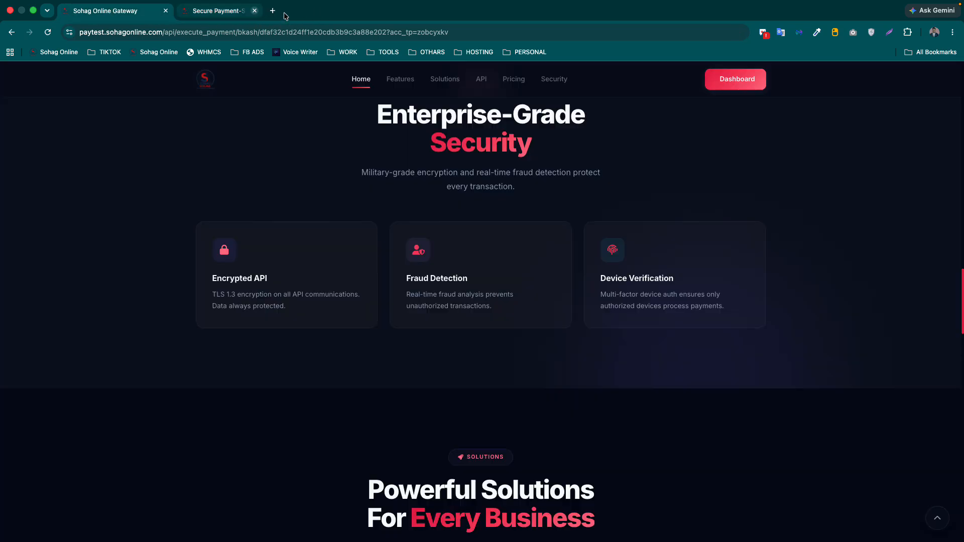
- Close the payment tab and review the pricing plans, selecting the SOHAG100 coupon code
left_click(285, 10)
scroll(300, 258, "up", 20)
scroll(301, 259, "down", 20)
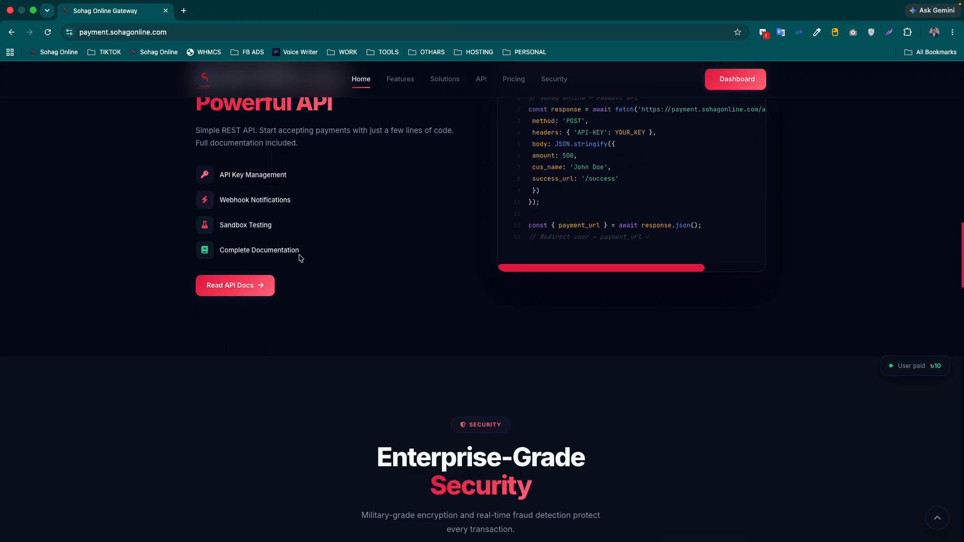
scroll(300, 259, "down", 7)
scroll(300, 260, "up", 4)
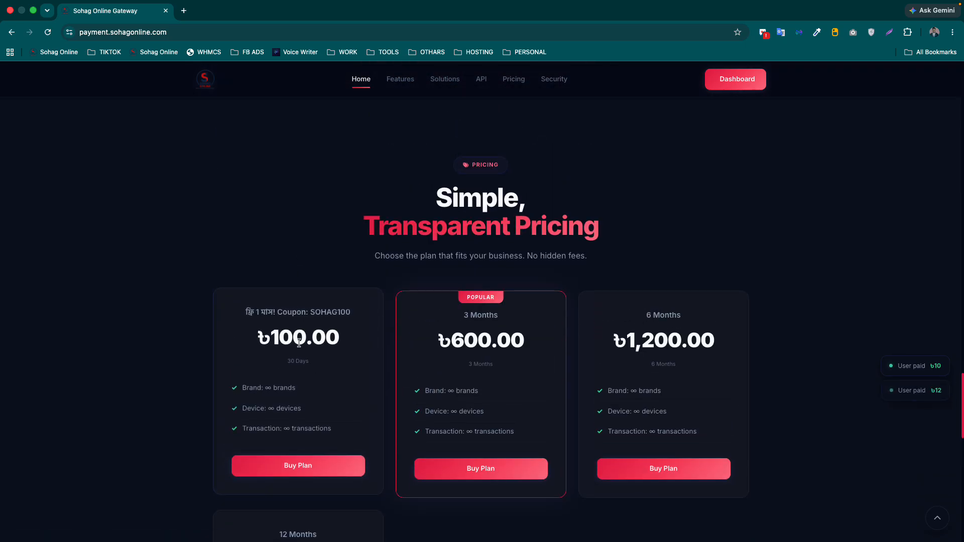
scroll(299, 258, "down", 2)
left_click_drag(307, 235, 357, 235)
scroll(378, 322, "down", 7)
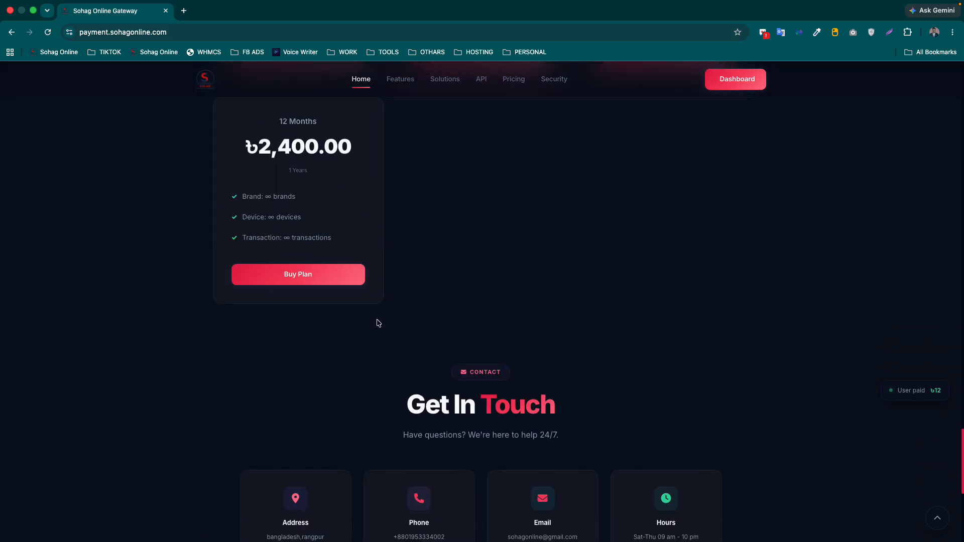
scroll(378, 323, "down", 7)
scroll(378, 322, "up", 20)
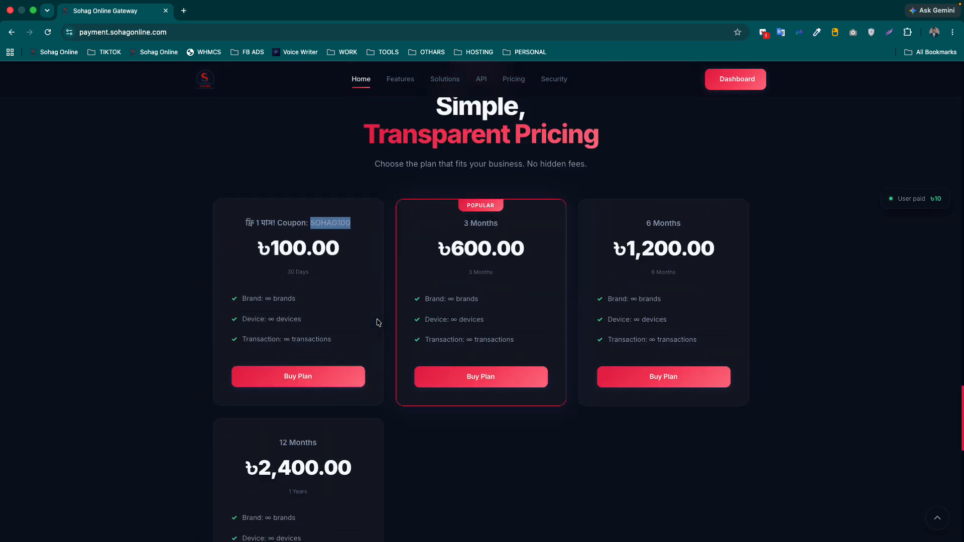
scroll(377, 319, "down", 3)
scroll(377, 319, "up", 3)
- Open the user dashboard, then log out from the account menu
left_click(737, 79)
scroll(555, 192, "down", 2)
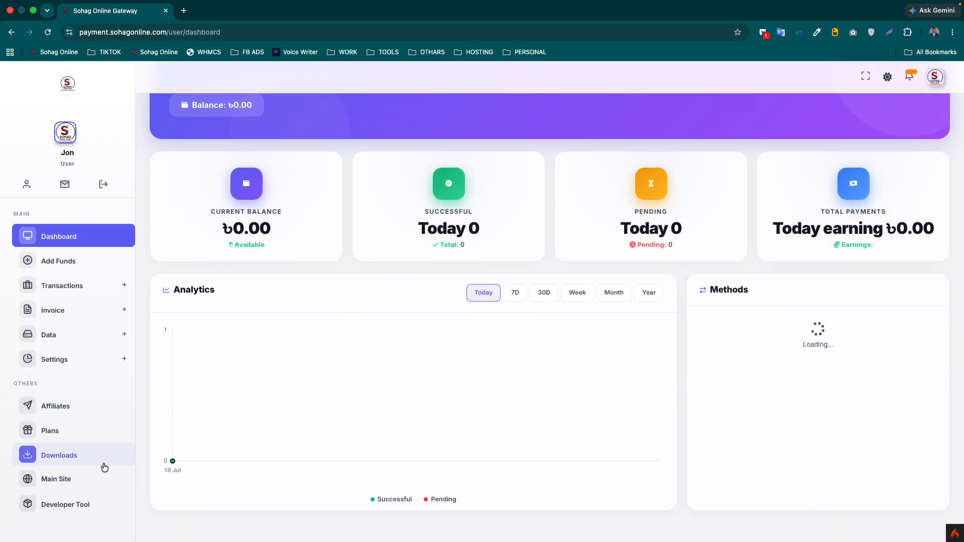
left_click(934, 78)
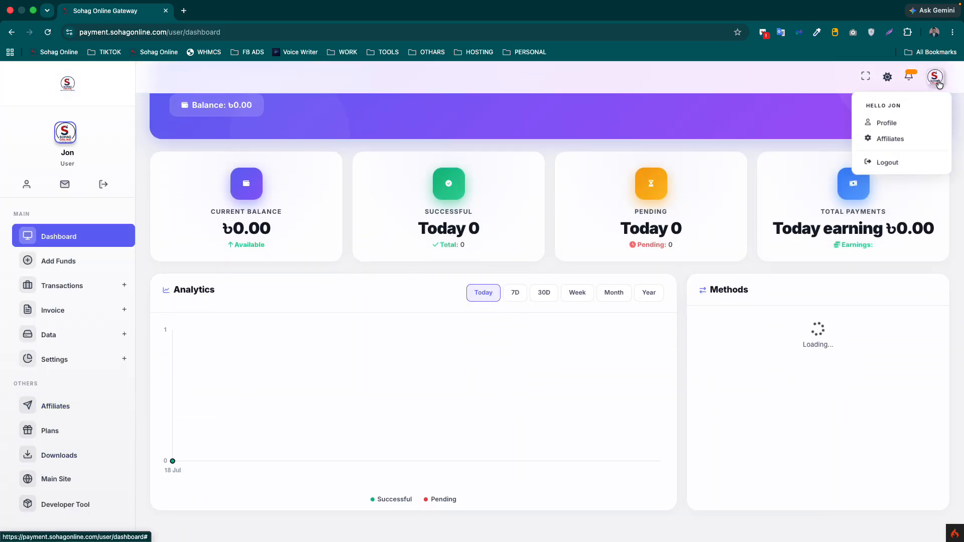
left_click(890, 162)
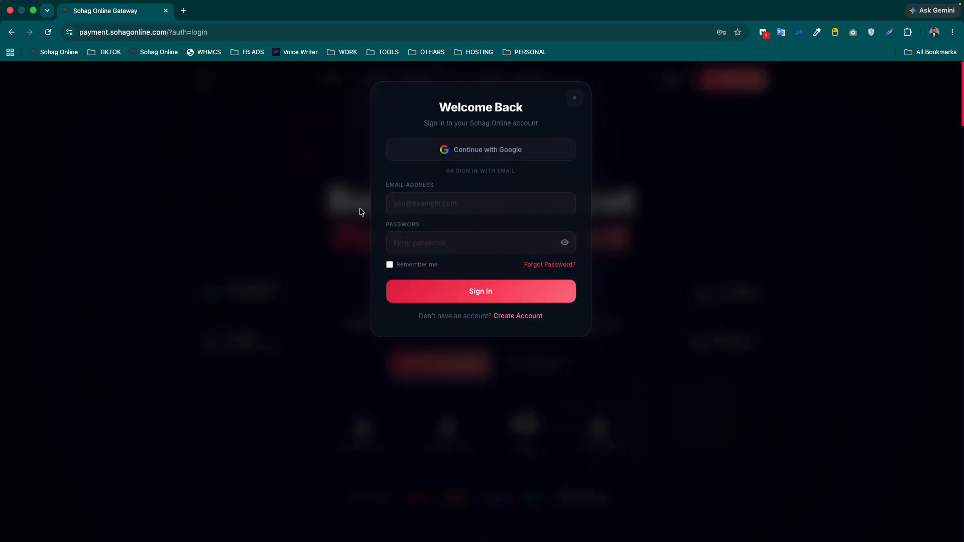
- Start a new account, entering the user's first name, last name, email and phone number
left_click(637, 179)
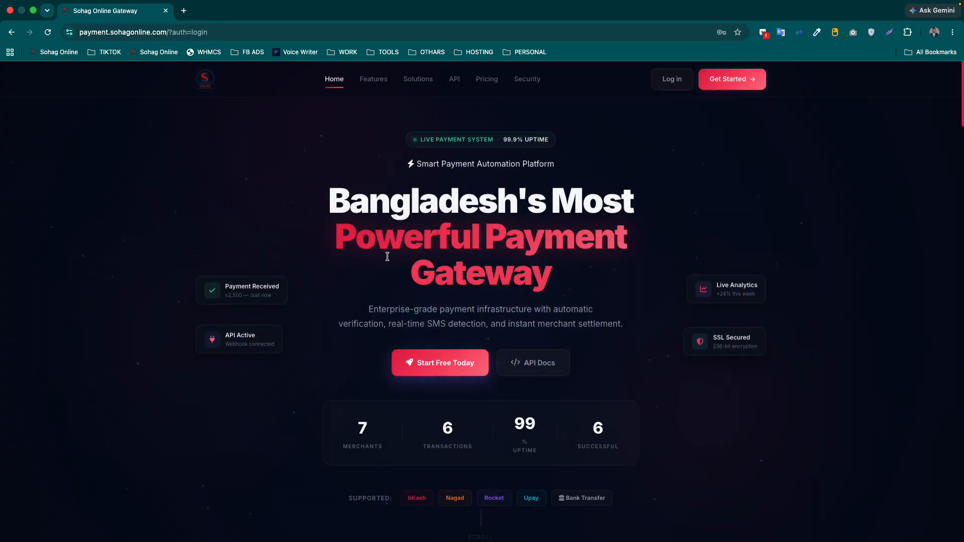
left_click(730, 79)
left_click(409, 203)
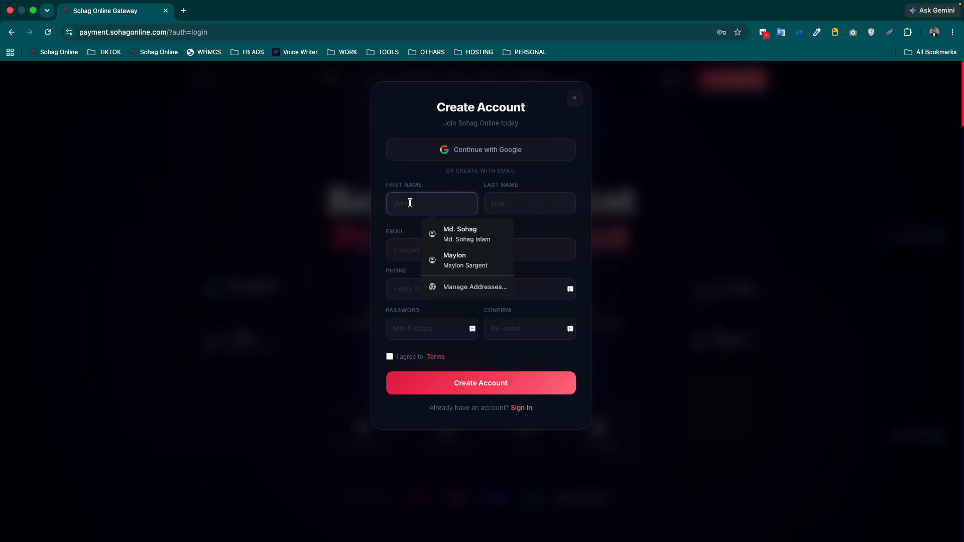
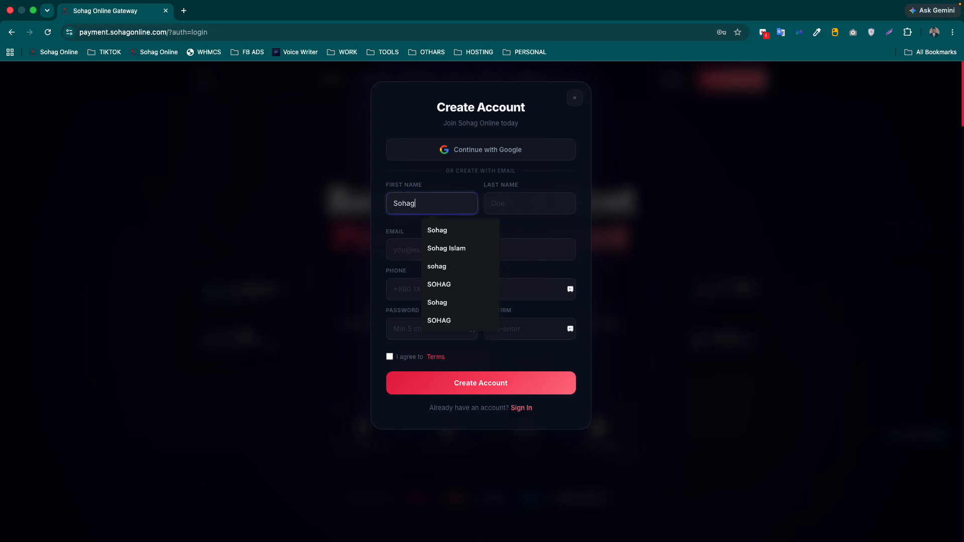
left_click(543, 203)
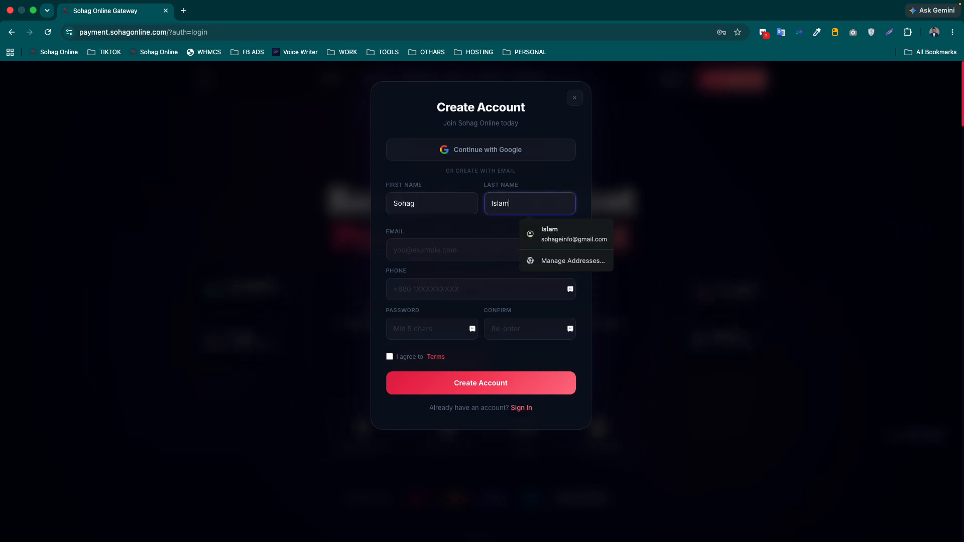
left_click(441, 257)
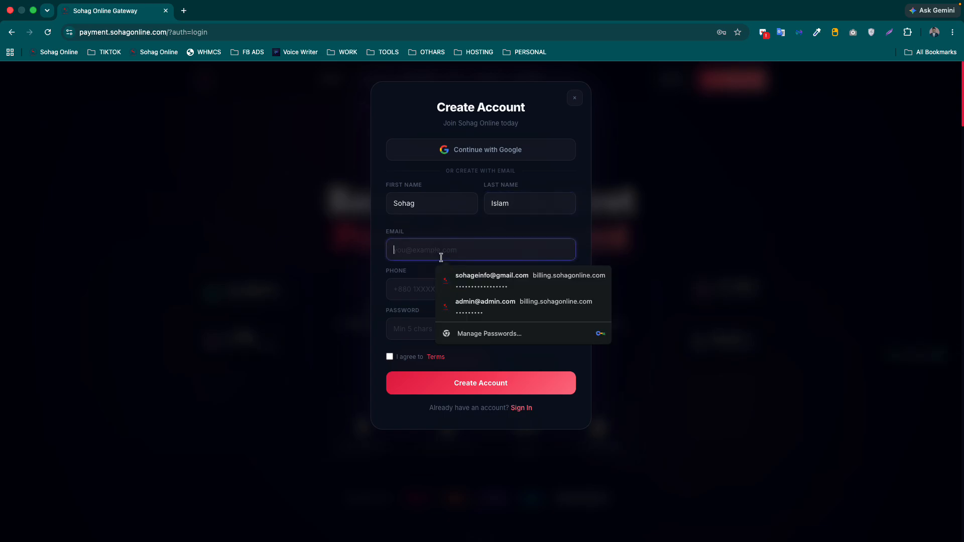
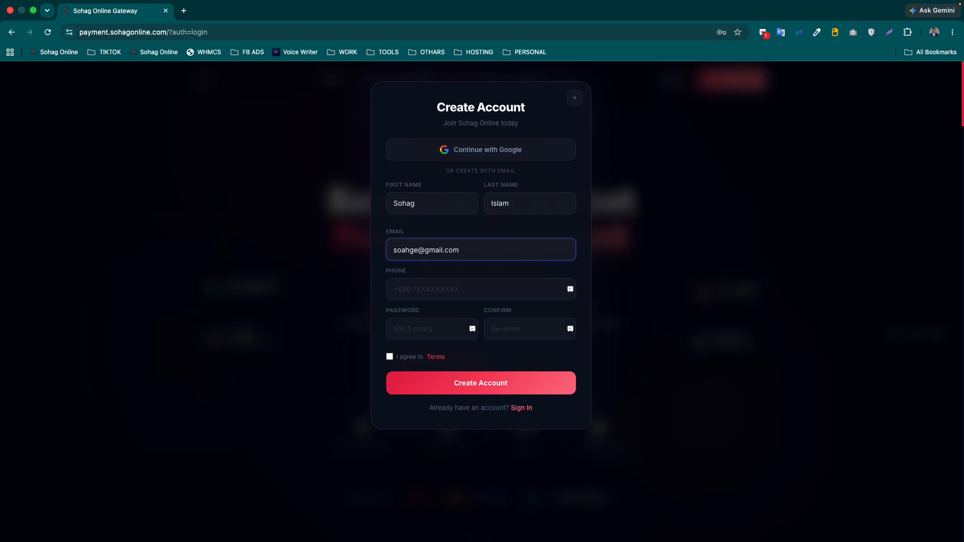
left_click(436, 289)
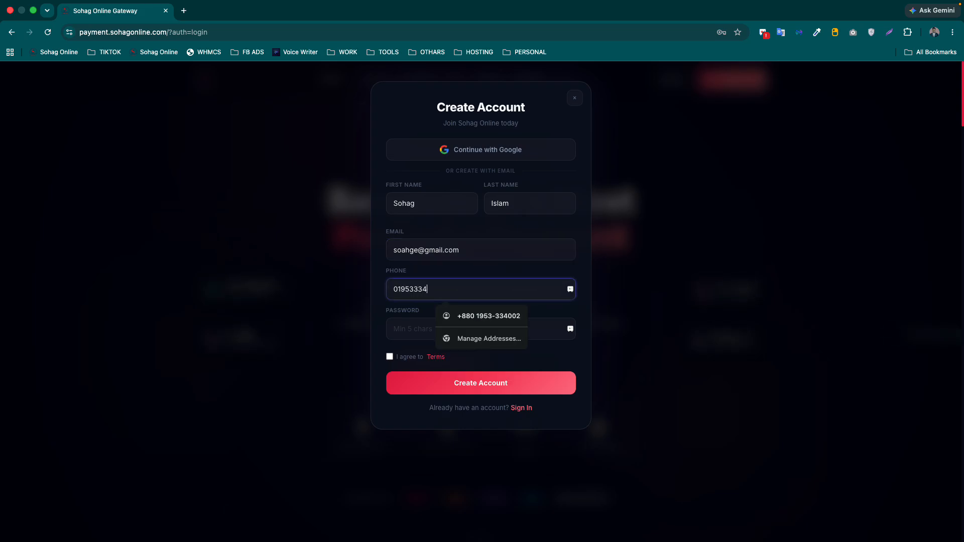
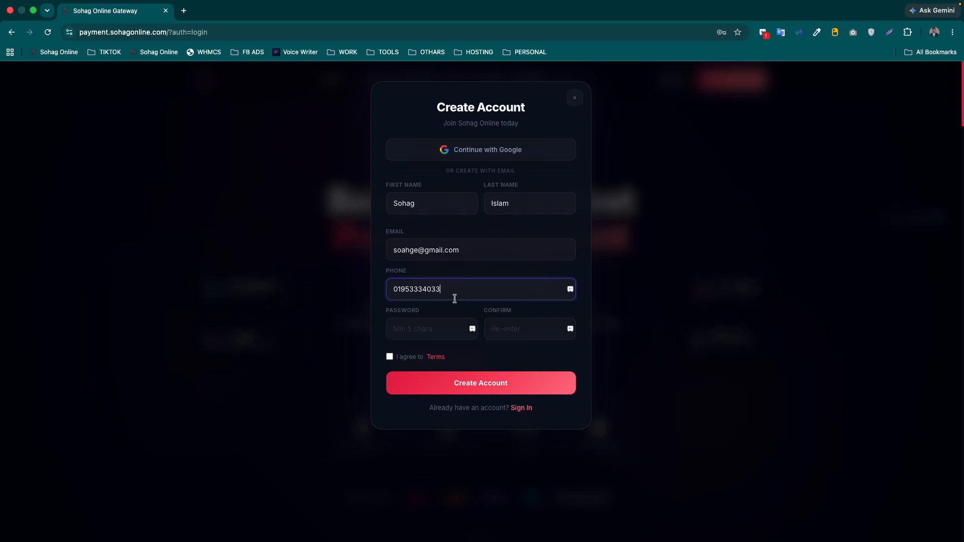
- Fill the password and its confirmation with the saved password and try submitting
left_click(449, 329)
left_click_drag(461, 294, 359, 273)
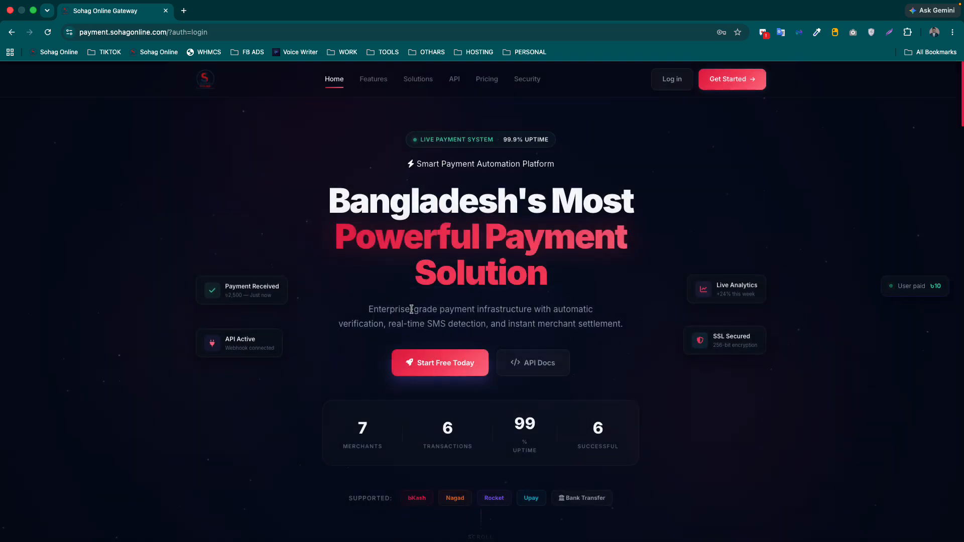
left_click(711, 85)
left_click(416, 331)
key("super+v")
left_click(541, 330)
key("super+v")
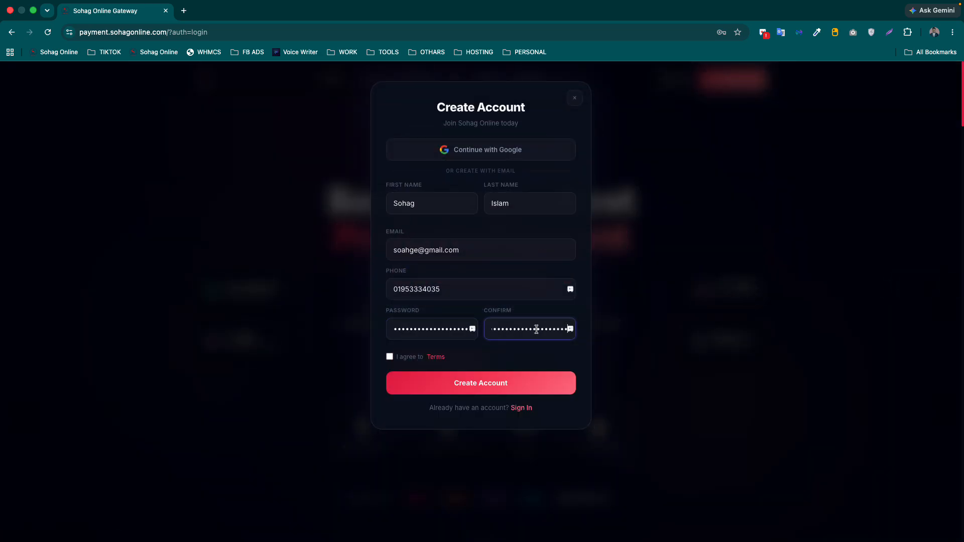
key("Return")
- Agree to the terms and read the Terms & Conditions page in a new tab
left_click(390, 358)
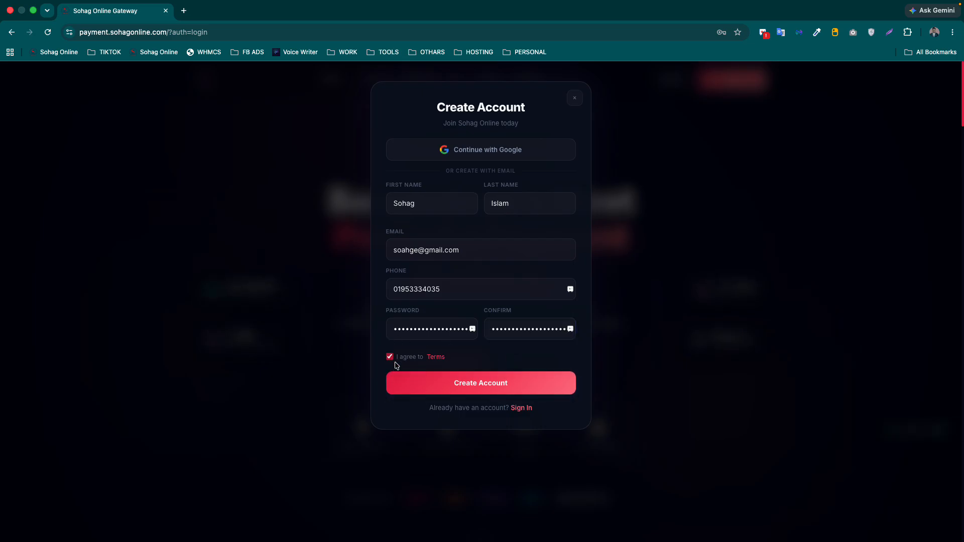
left_click(436, 357)
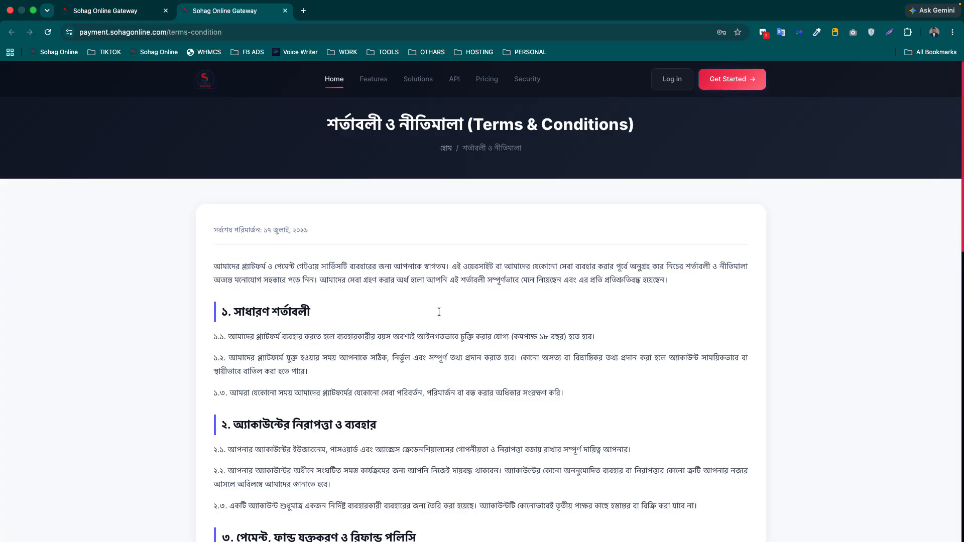
scroll(432, 372, "down", 15)
scroll(442, 370, "up", 15)
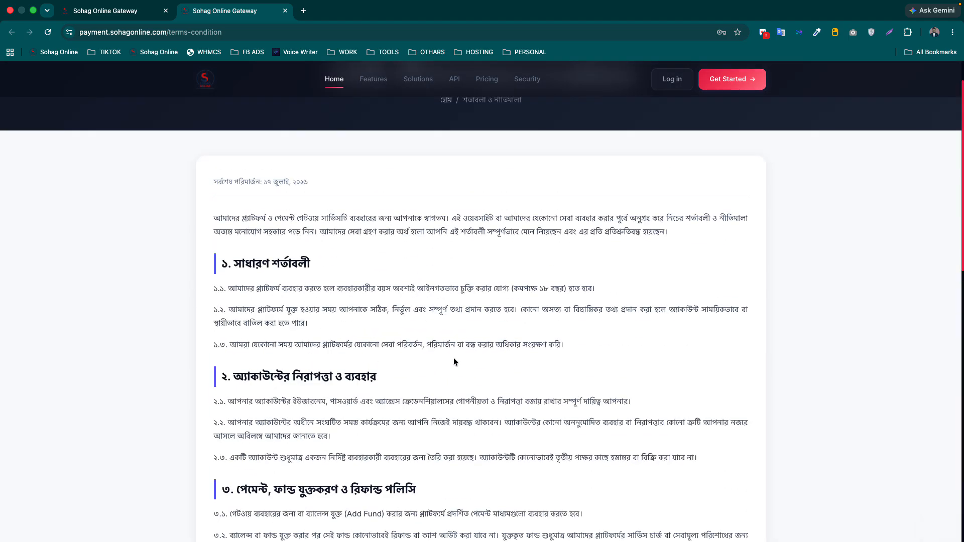
left_click(286, 11)
- Submit the new account registration and view the new dashboard
left_click(482, 382)
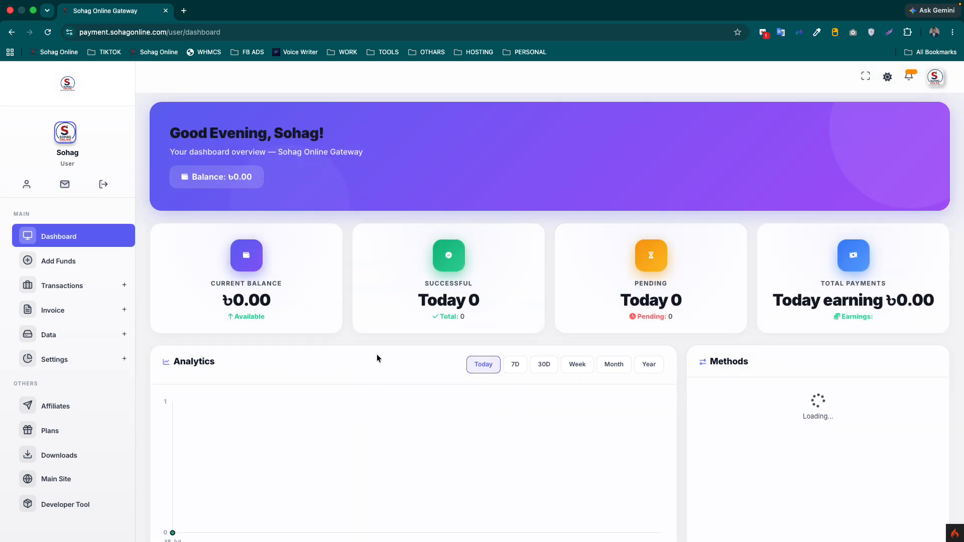
scroll(103, 397, "down", 1)
scroll(103, 396, "down", 1)
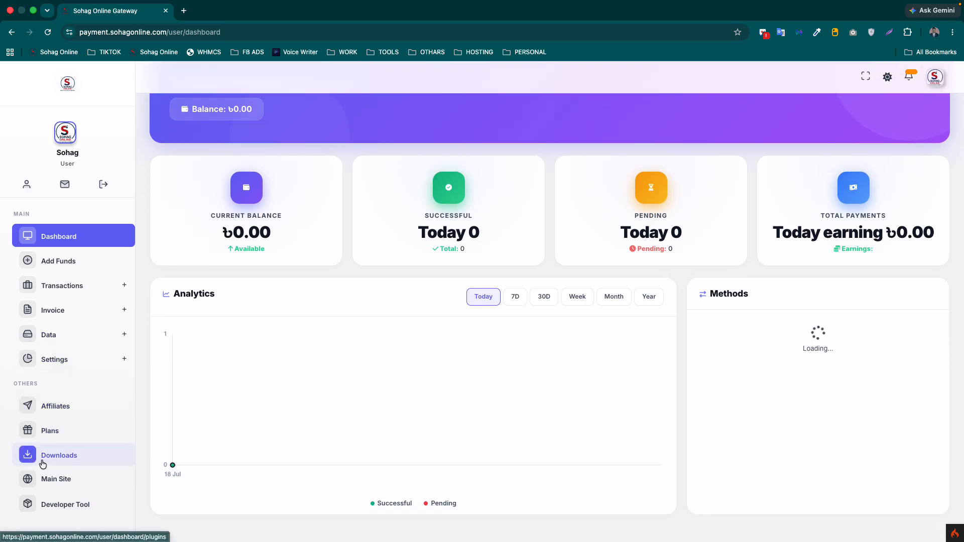
- Download the mobile app and WordPress plugin, then copy coupon SOHAG100 from the Plans page
left_click(89, 458)
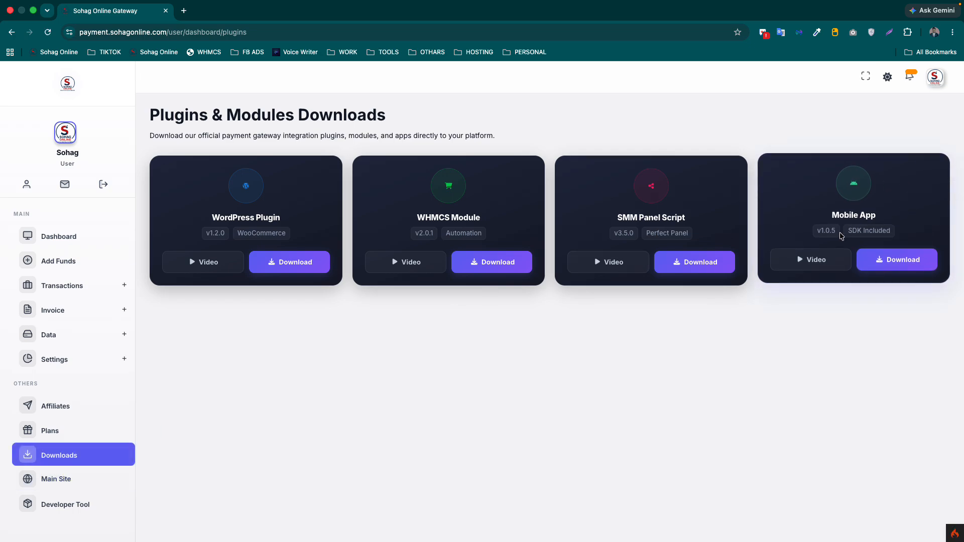
left_click(890, 263)
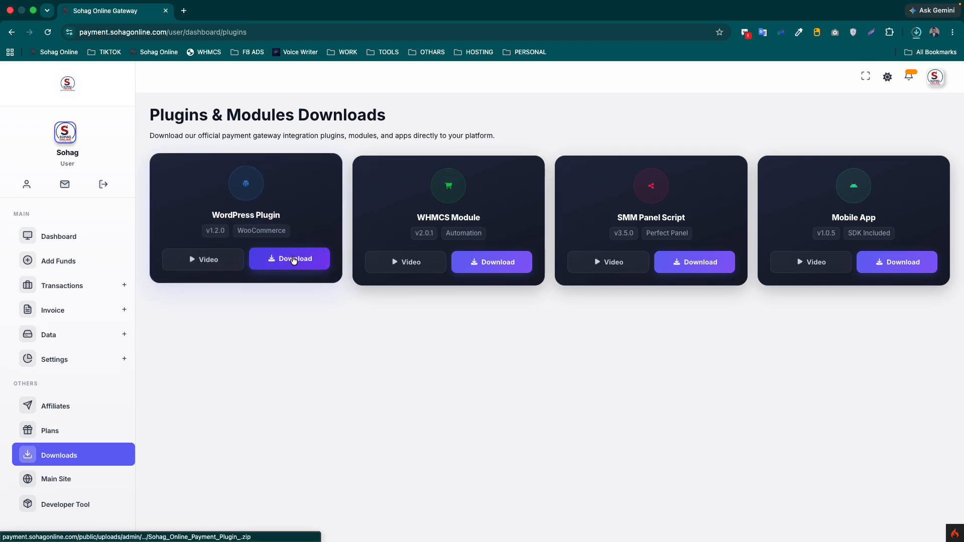
left_click(294, 259)
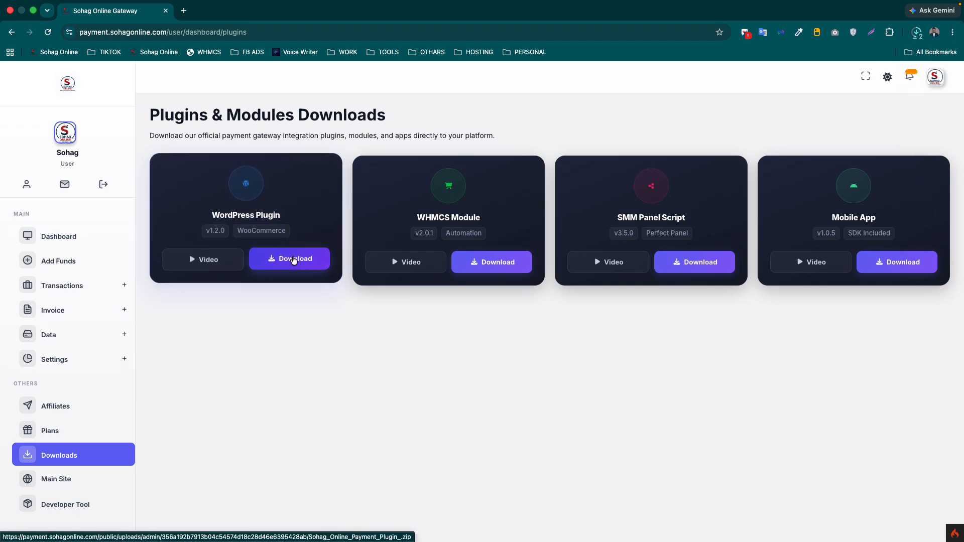
left_click(73, 428)
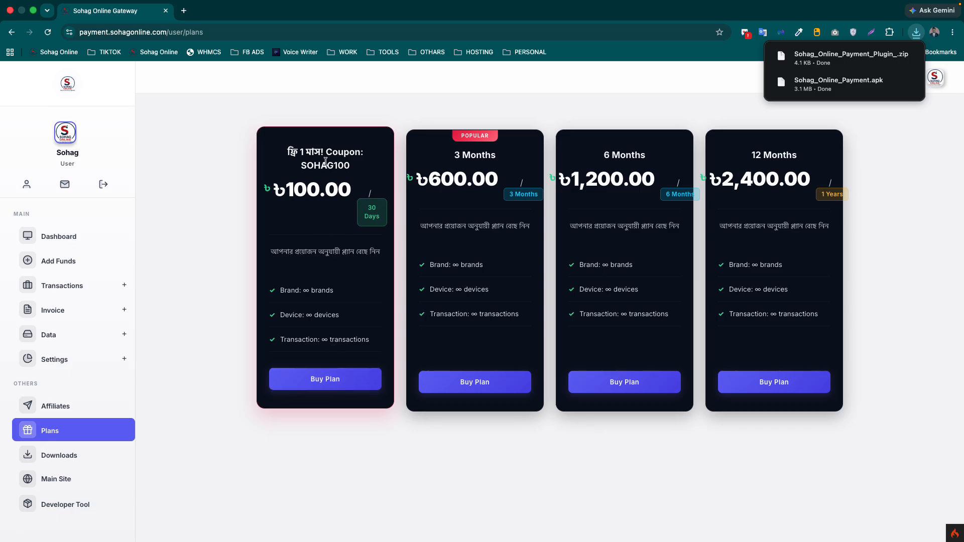
left_click_drag(301, 162, 346, 166)
key("super+c")
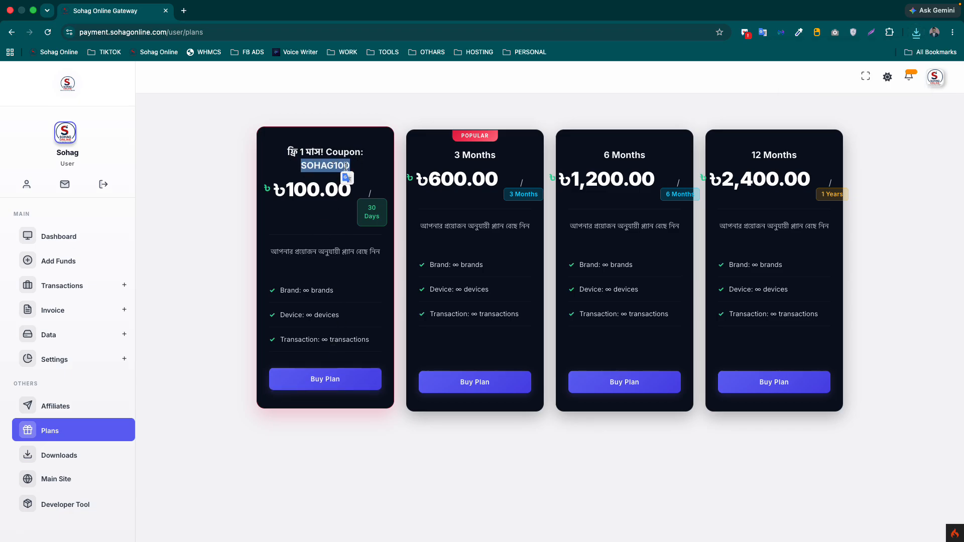
- Buy the free 1-month plan with coupon SOHAG100 applied, leaving 30 days remaining
left_click(326, 384)
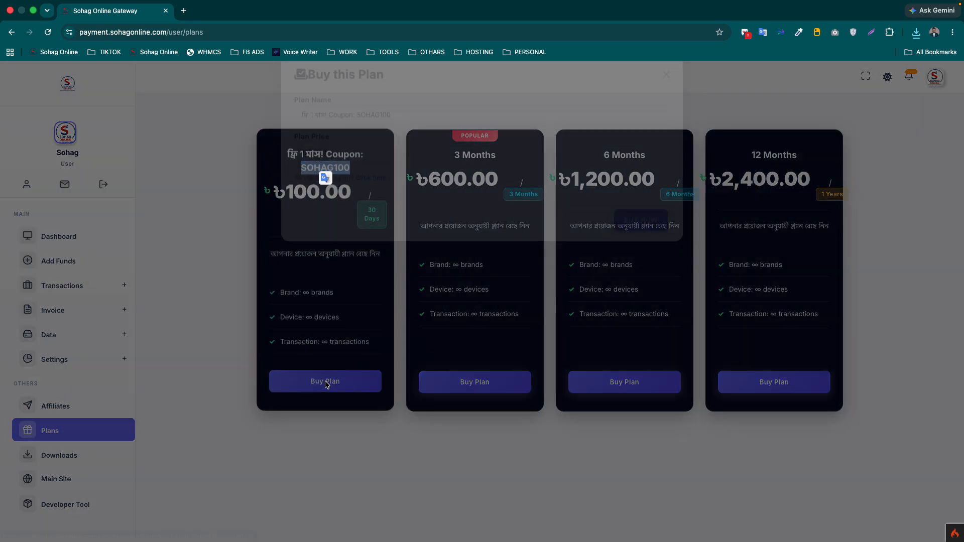
left_click(374, 201)
key("super+v")
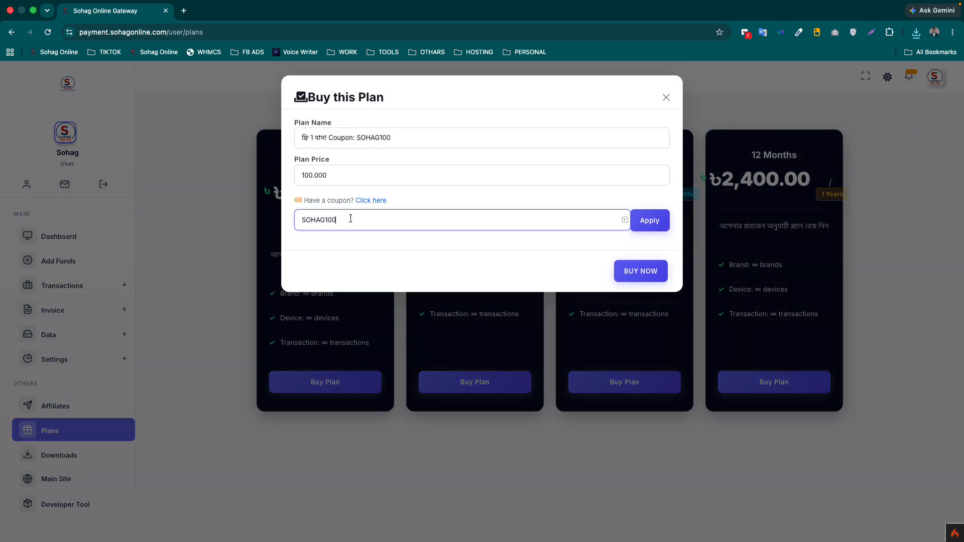
left_click(651, 223)
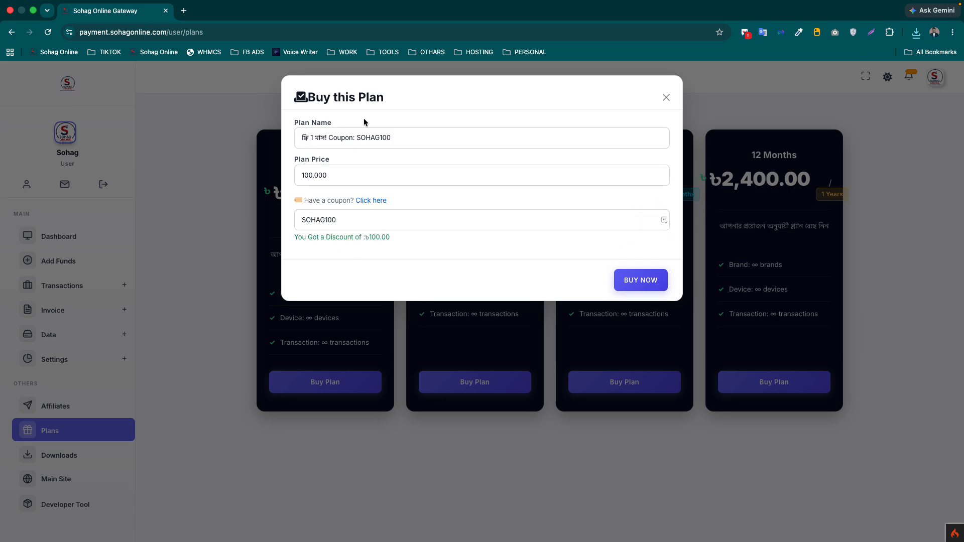
left_click(635, 281)
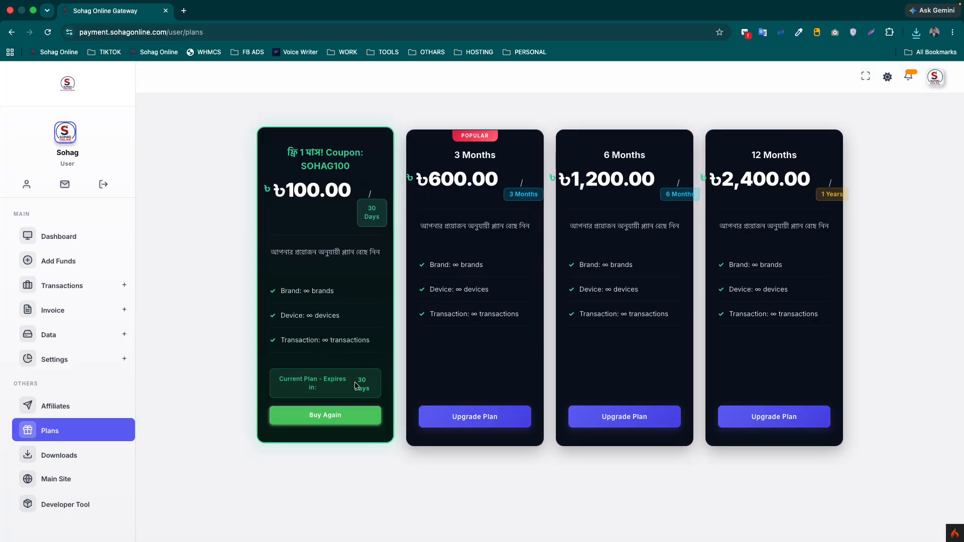
triple_click(362, 387)
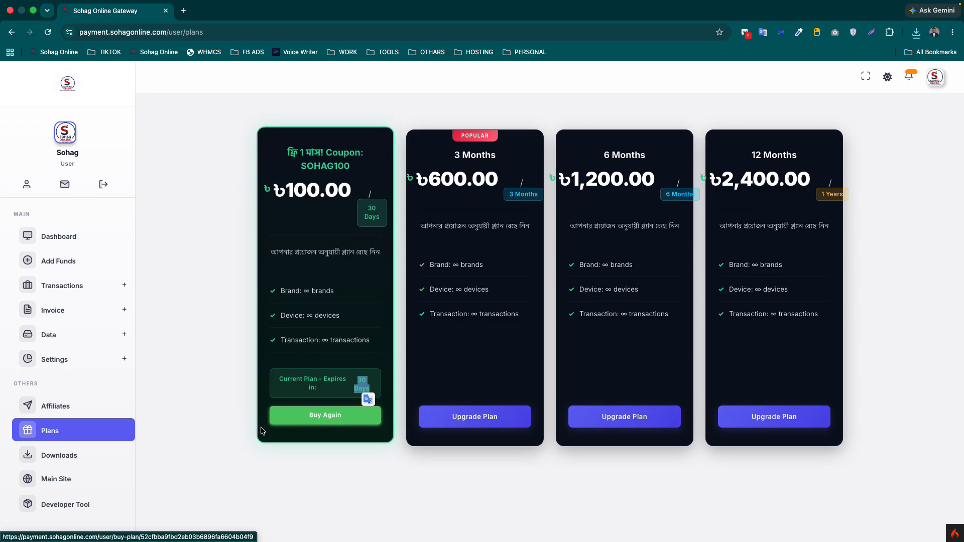
left_click(63, 360)
- Start a new brand under Settings > Brands named Sohag Online
left_click(64, 387)
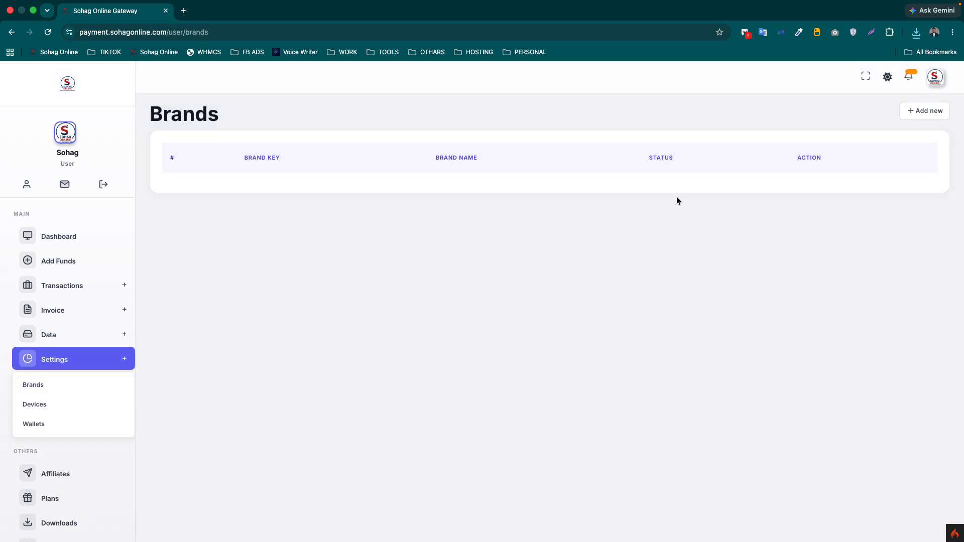
left_click(921, 111)
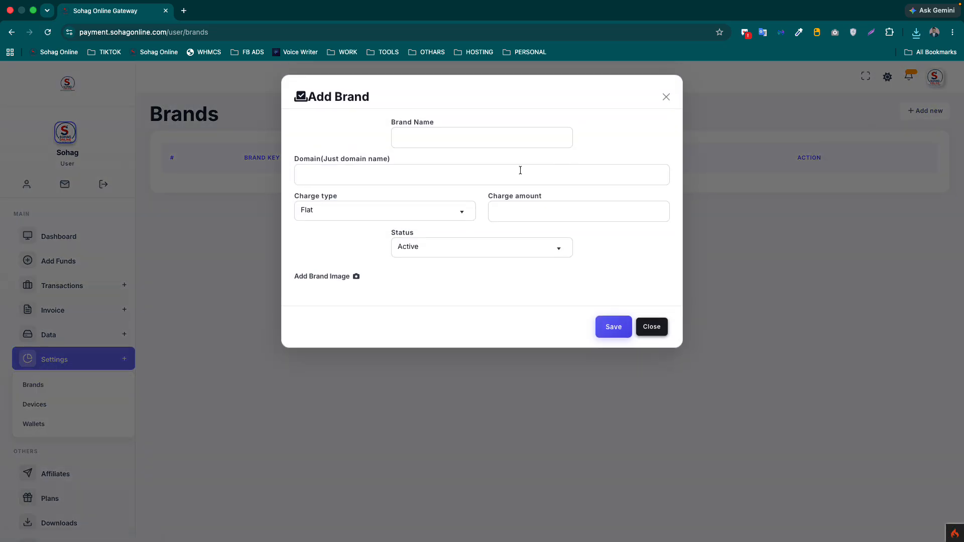
left_click(429, 142)
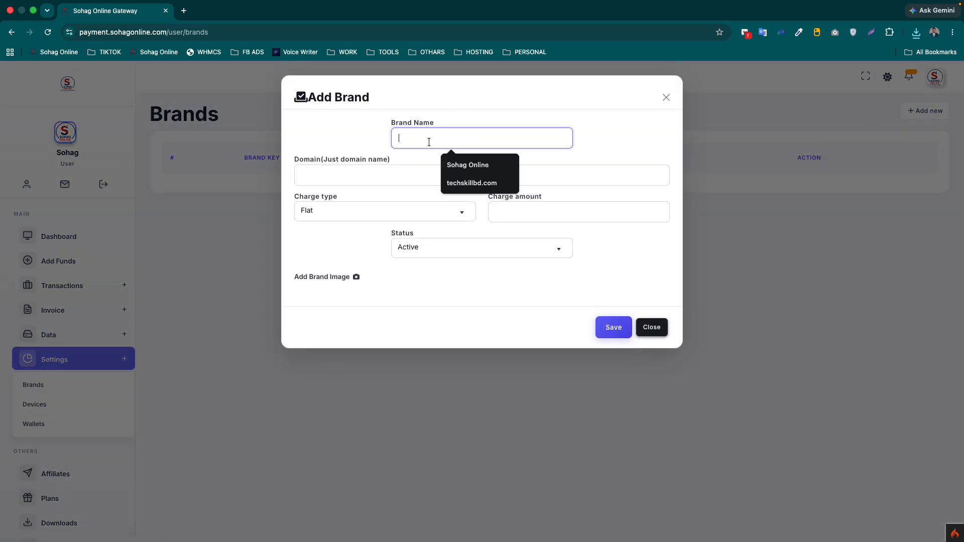
left_click(455, 163)
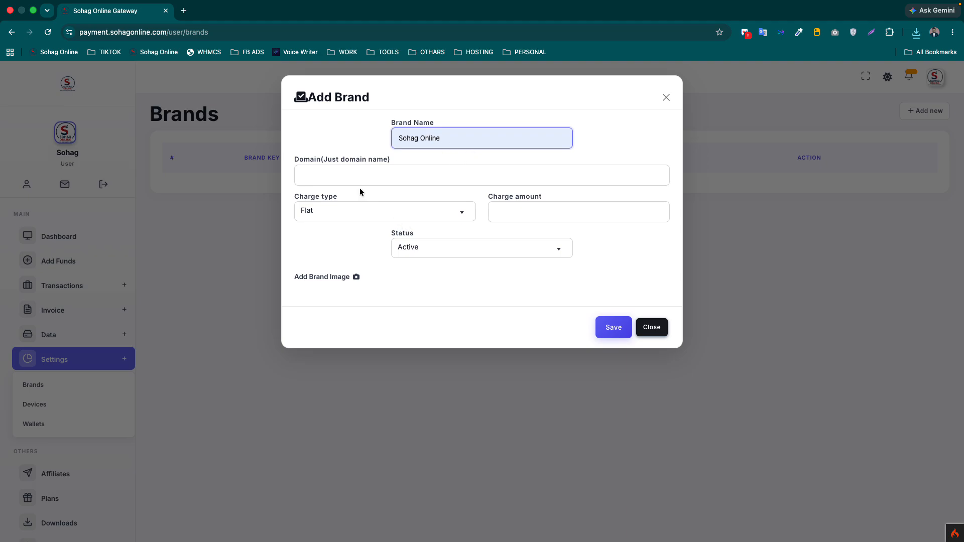
left_click(344, 169)
left_click(378, 201)
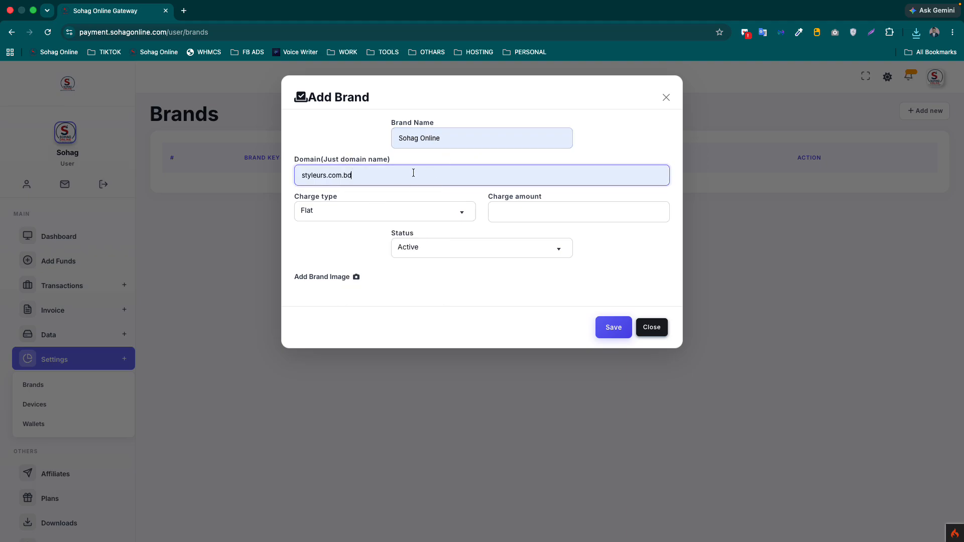
left_click(183, 10)
type("lu")
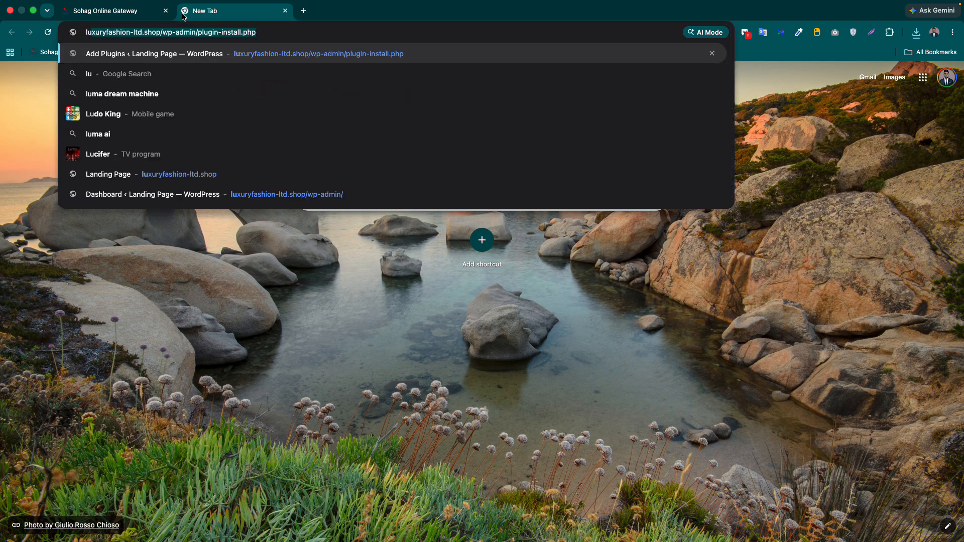
left_click(158, 32)
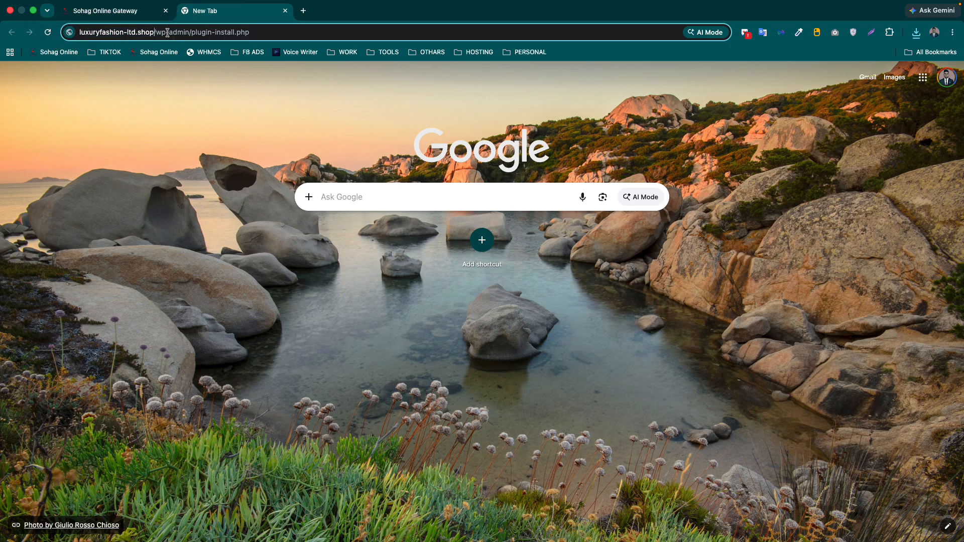
left_click_drag(162, 32, 394, 33)
key("BackSpace")
key("BackSpace")
key("BackSpace")
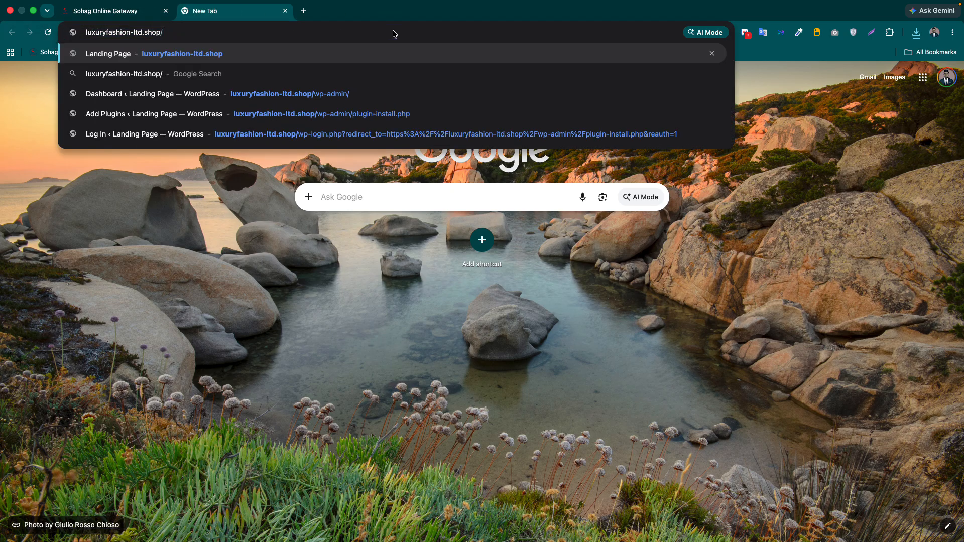
left_click_drag(161, 32, 58, 35)
key("super+c")
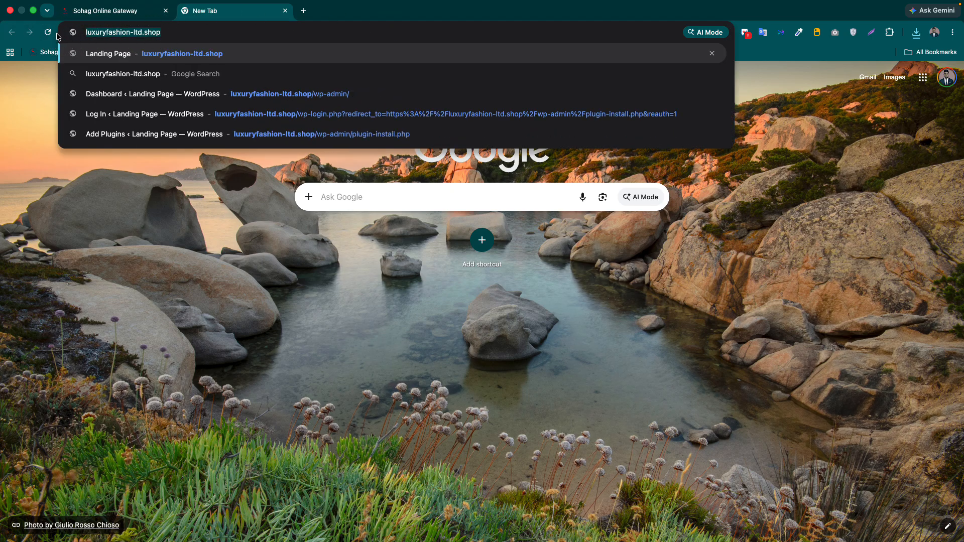
left_click(106, 15)
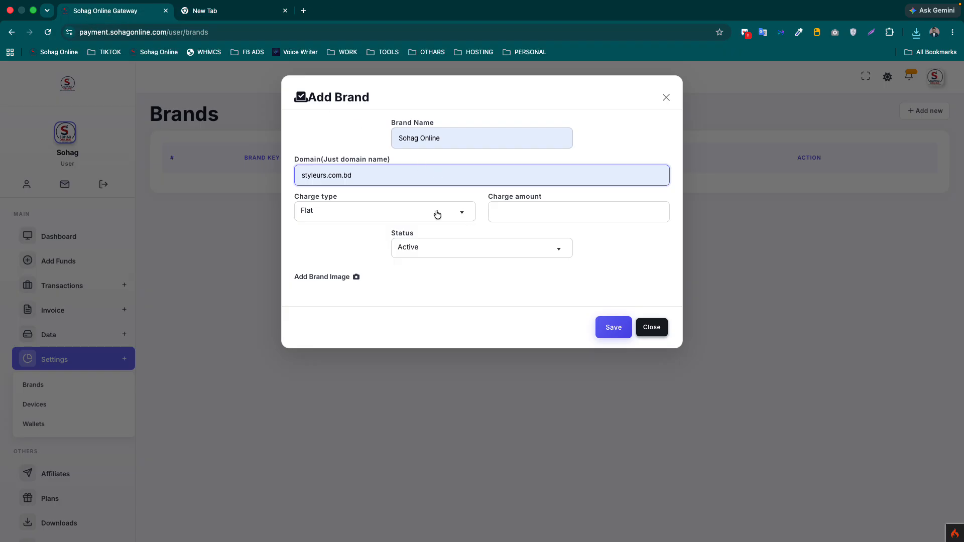
left_click_drag(411, 170, 199, 169)
key("super+v")
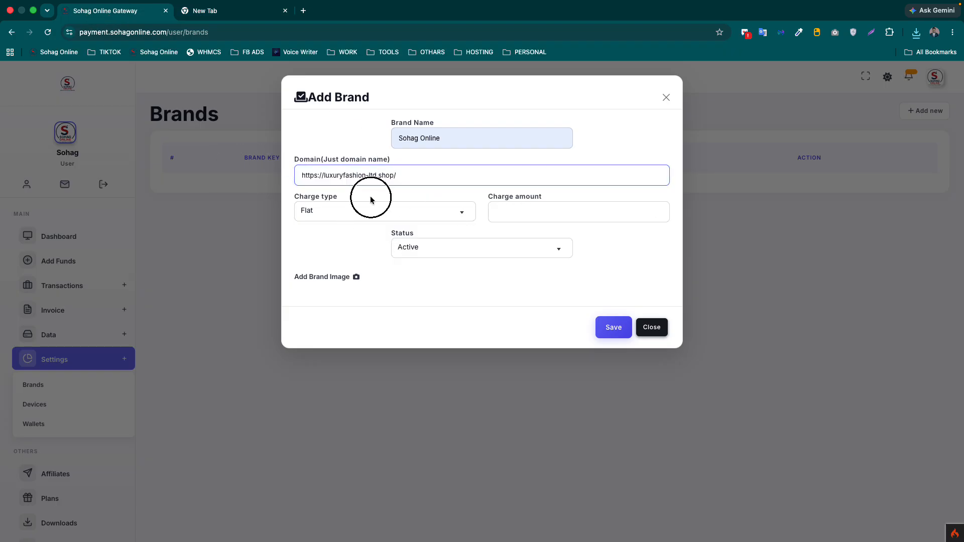
- Keep the Flat charge type and set the charge amount to 0.00
left_click(362, 210)
left_click(366, 213)
left_click(535, 210)
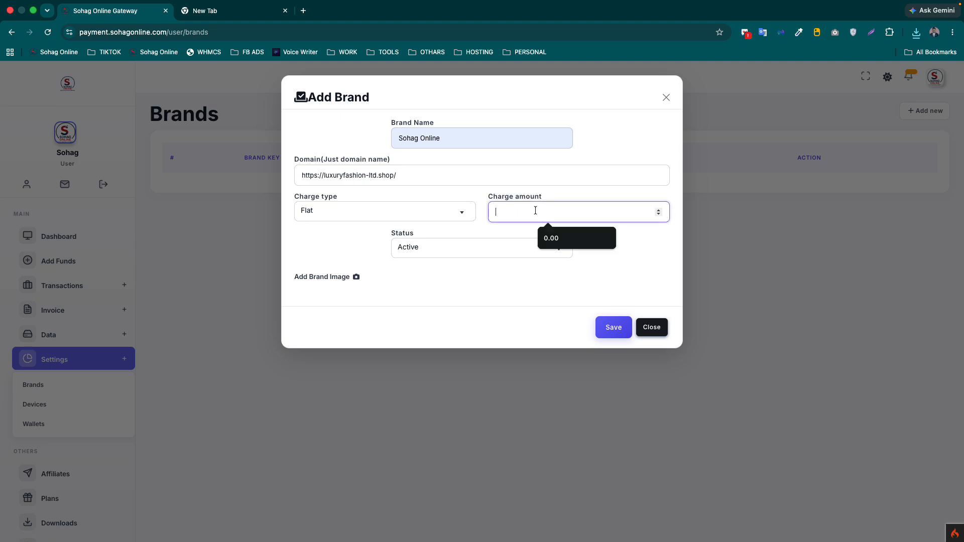
left_click(572, 238)
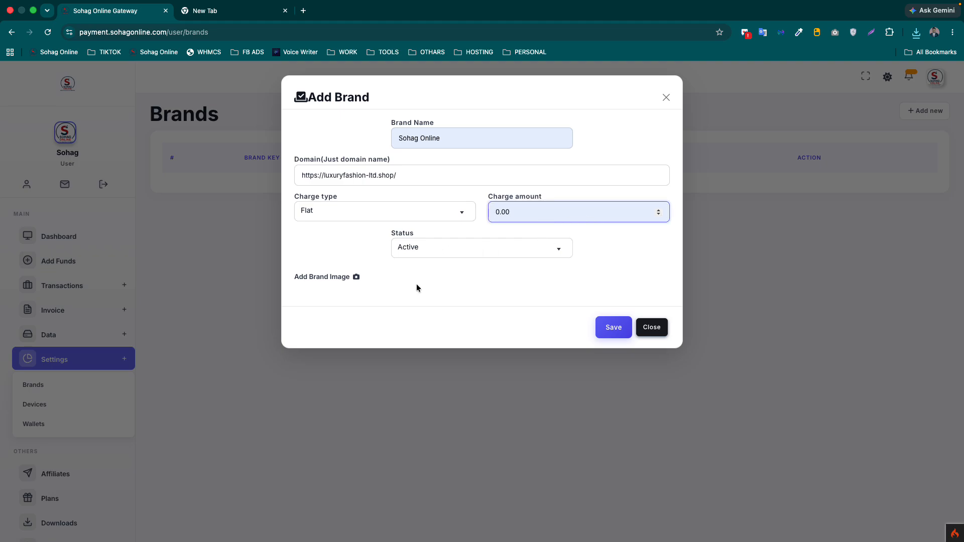
- Set the brand image to CartFlows-Pro.jpg from the Downloads folder
left_click(357, 276)
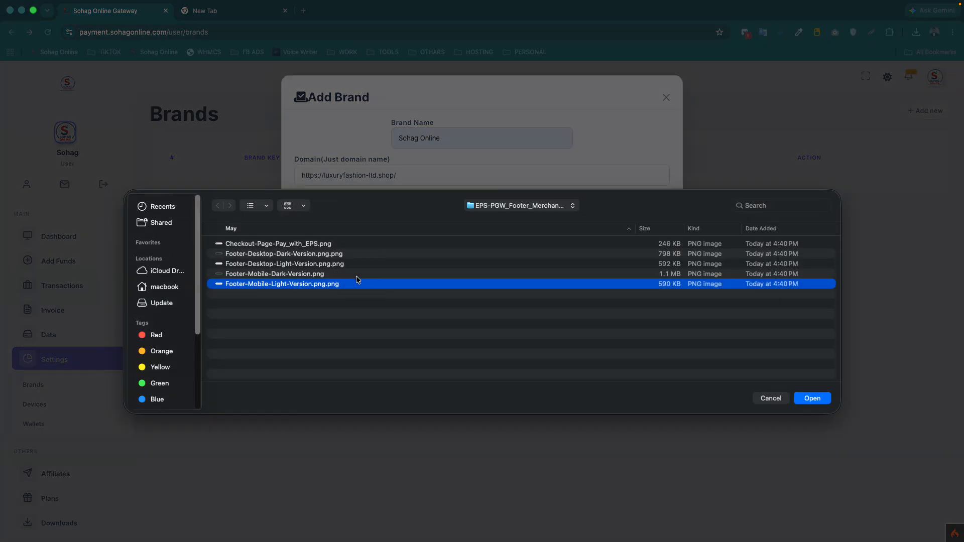
left_click(160, 285)
left_click(166, 264)
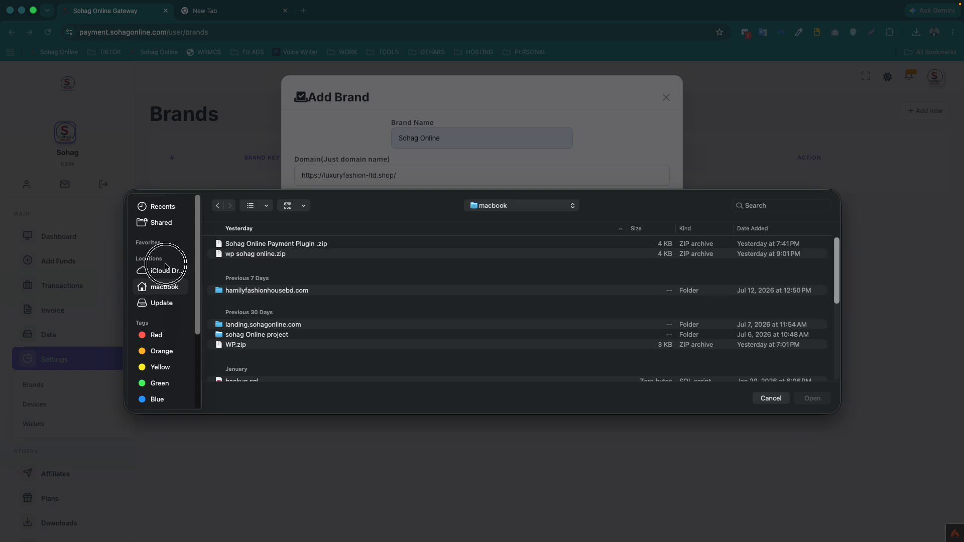
left_click(159, 286)
scroll(303, 278, "down", 10)
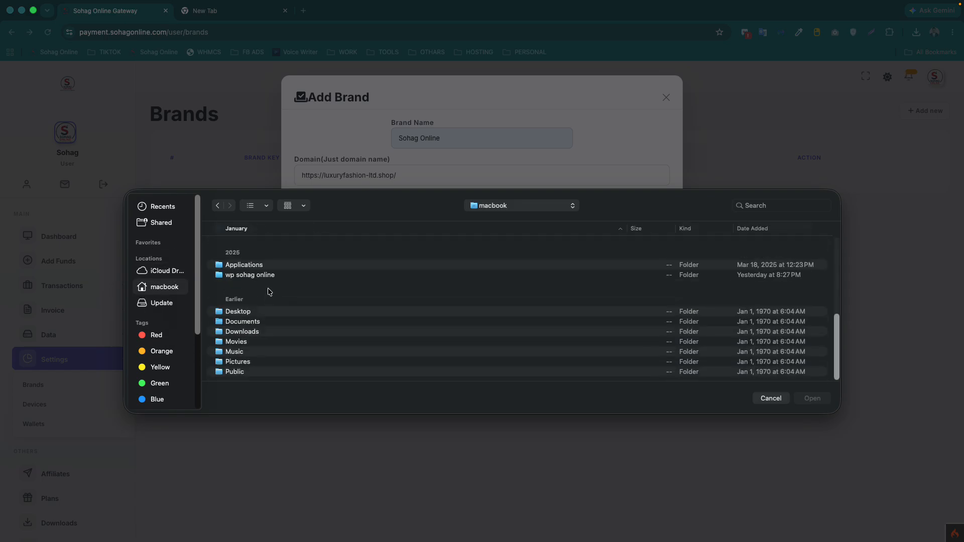
double_click(236, 332)
scroll(266, 301, "down", 5)
scroll(246, 317, "down", 3)
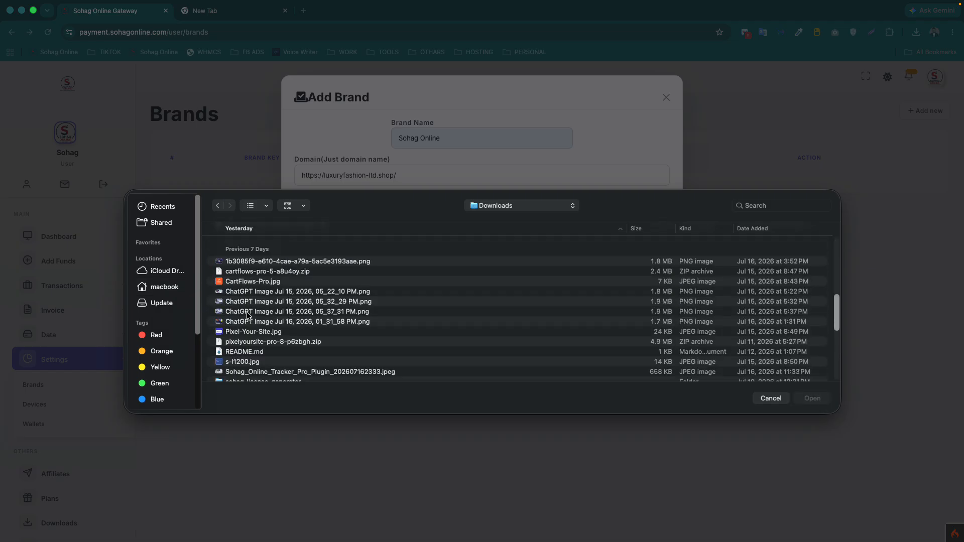
left_click(242, 287)
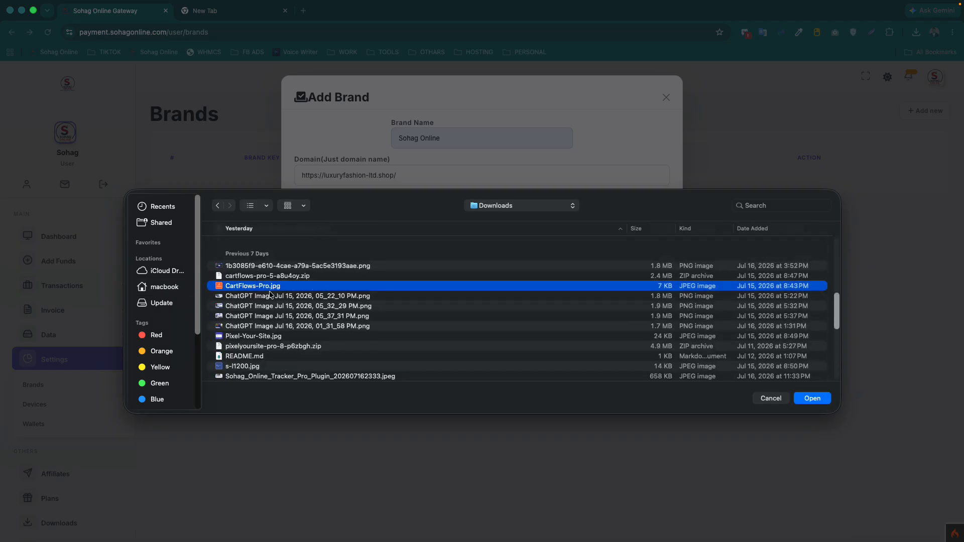
left_click(804, 397)
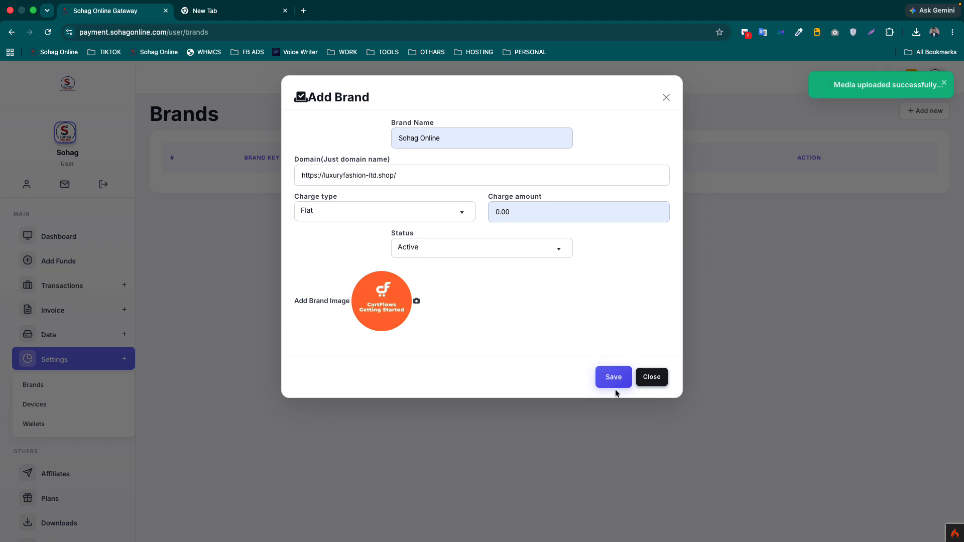
- Save the brand with the bare domain luxuryfashion-ltd.shop and copy its generated brand key
left_click(616, 386)
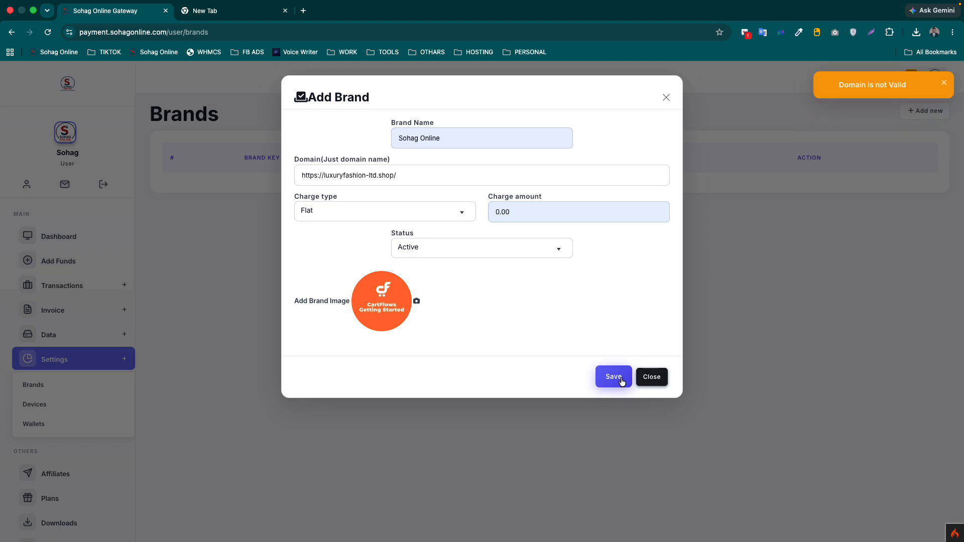
left_click(420, 177)
key("BackSpace")
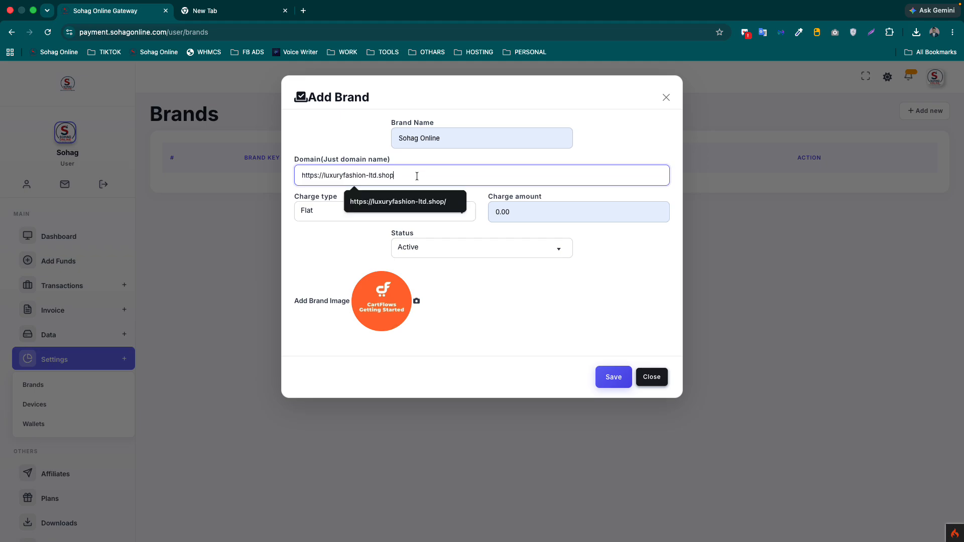
left_click_drag(325, 175, 289, 173)
key("BackSpace")
left_click(611, 380)
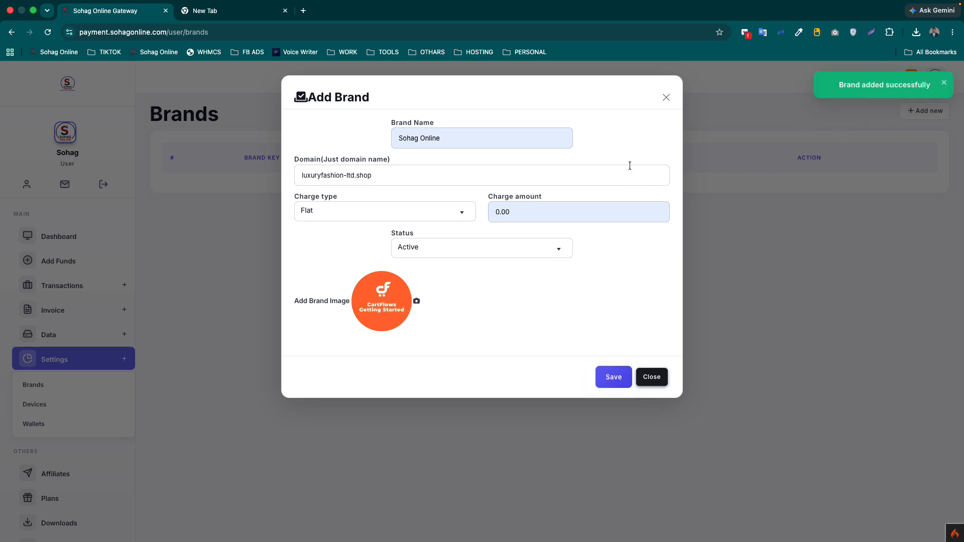
left_click(652, 381)
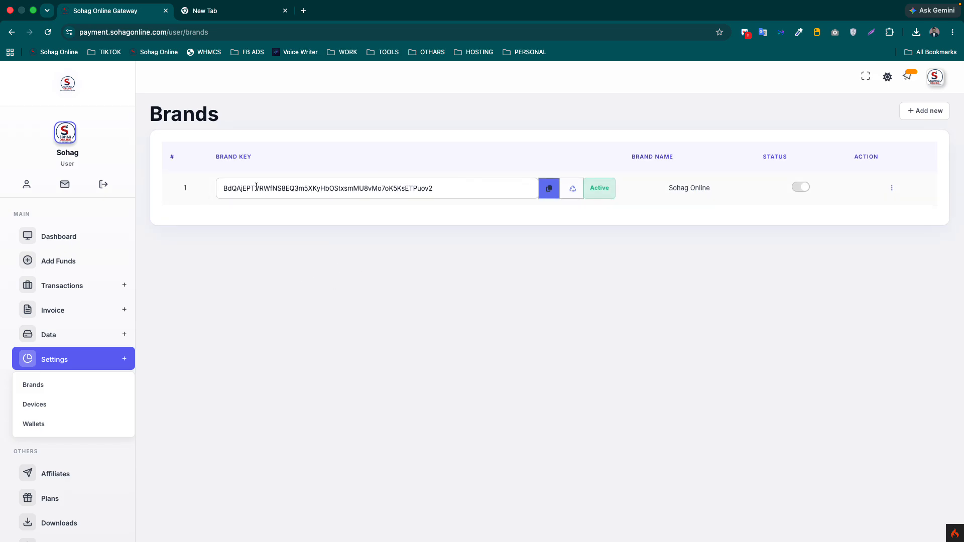
left_click(549, 201)
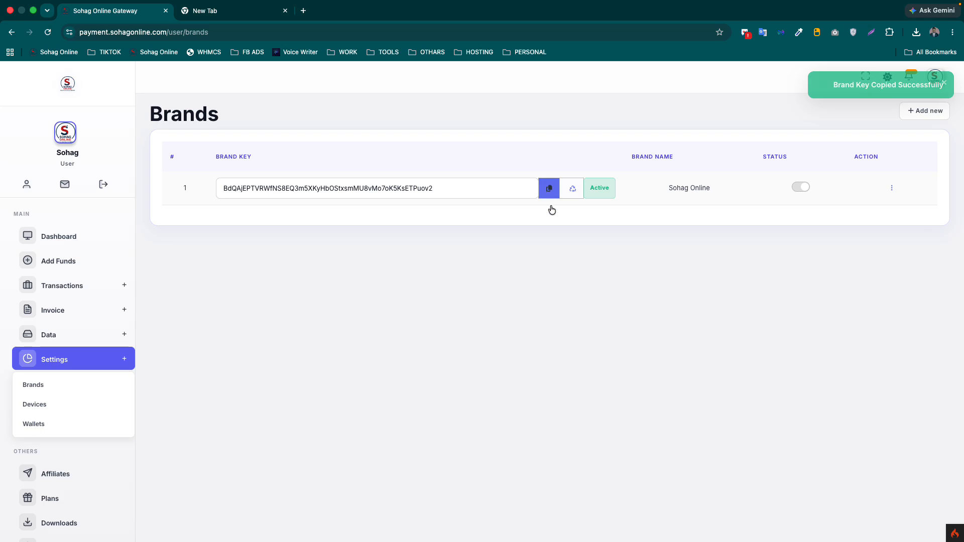
left_click(212, 11)
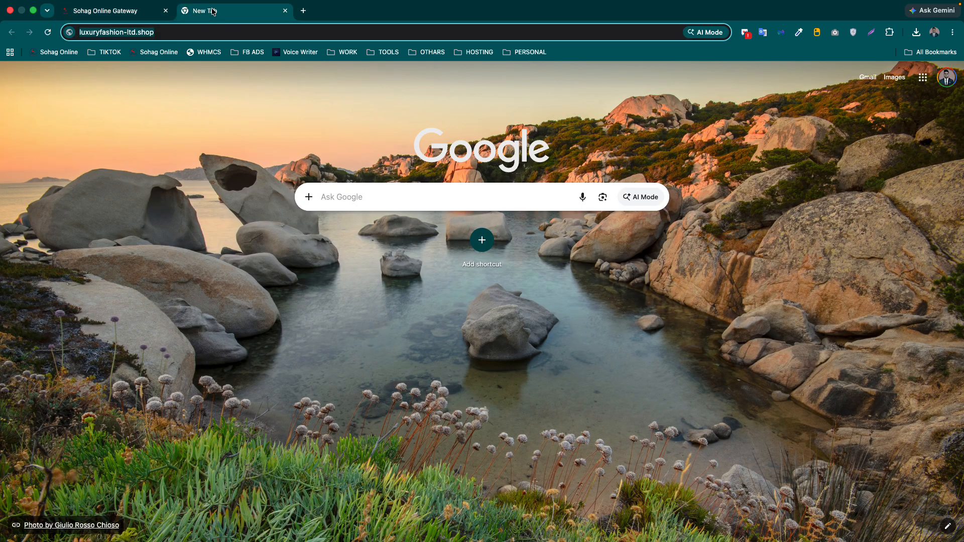
- Load luxuryfashion-ltd.shop and go to the WordPress admin's Add Plugins page
key("Return")
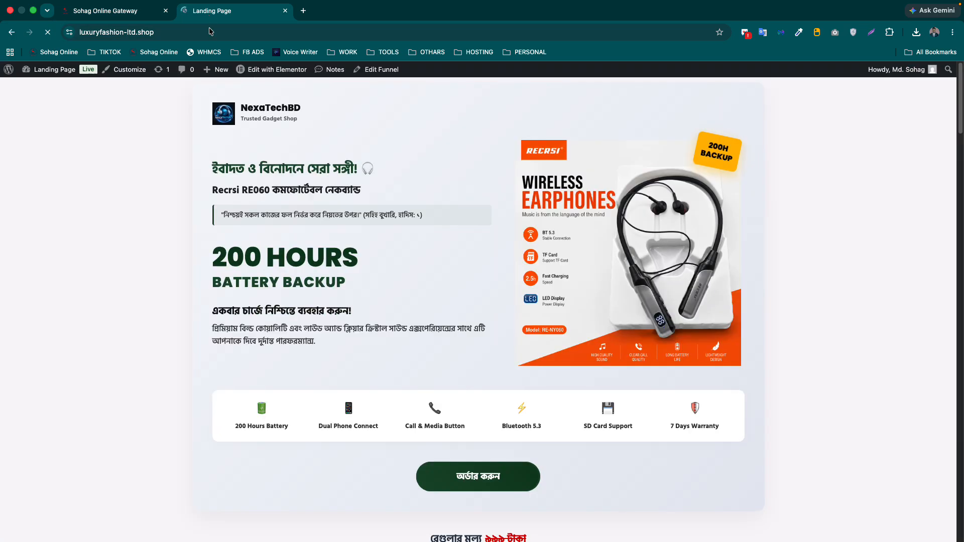
mouse_move(57, 67)
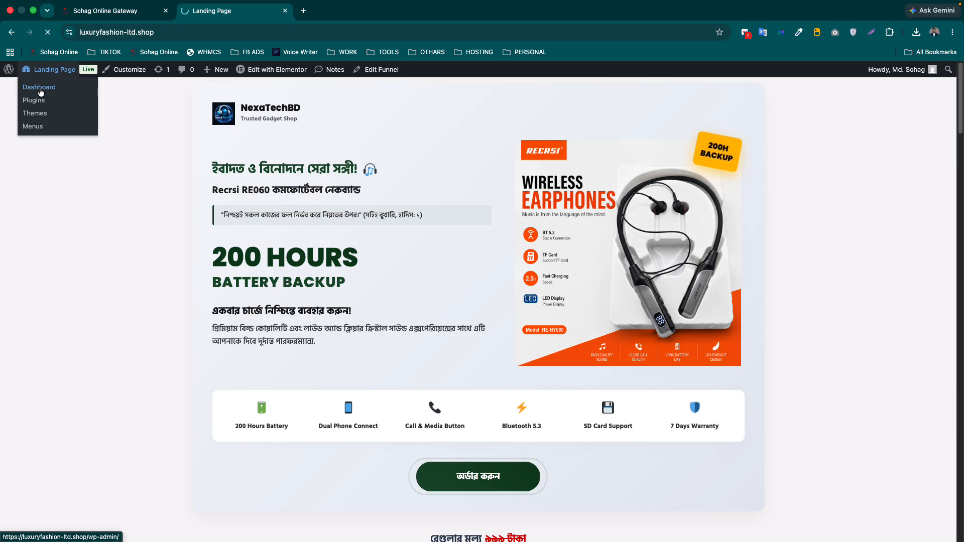
left_click(41, 91)
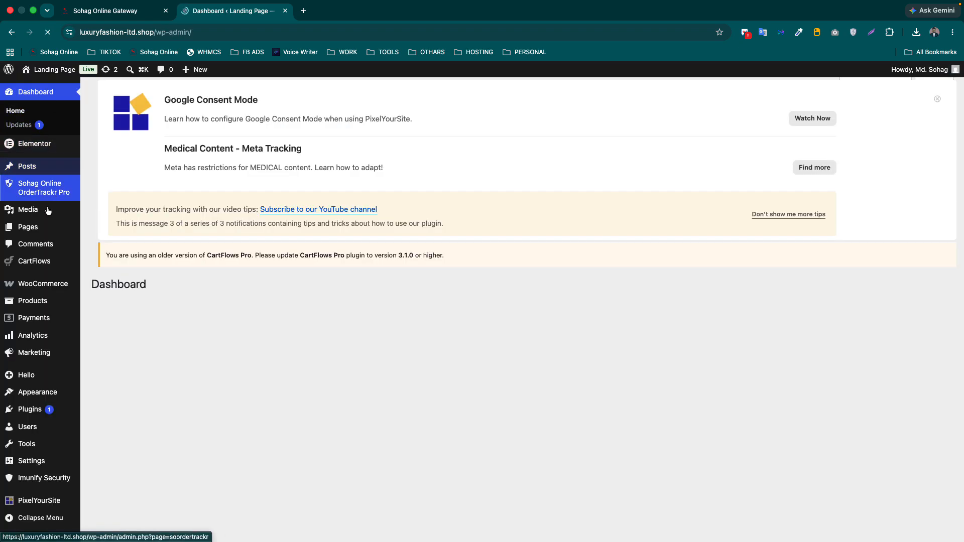
mouse_move(30, 409)
left_click(134, 430)
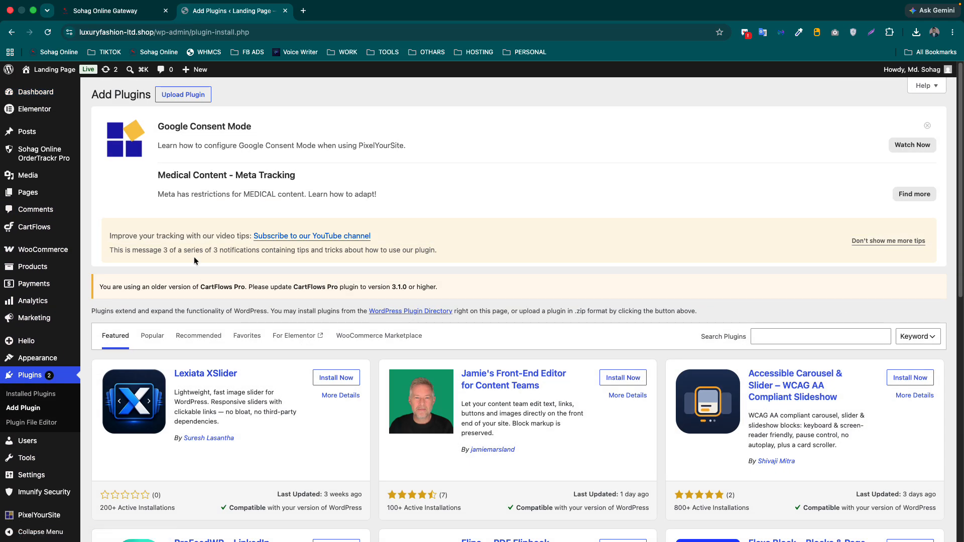
- Upload and install Sohag_Online_Payment_Plugin_.zip
left_click(192, 99)
left_click(459, 390)
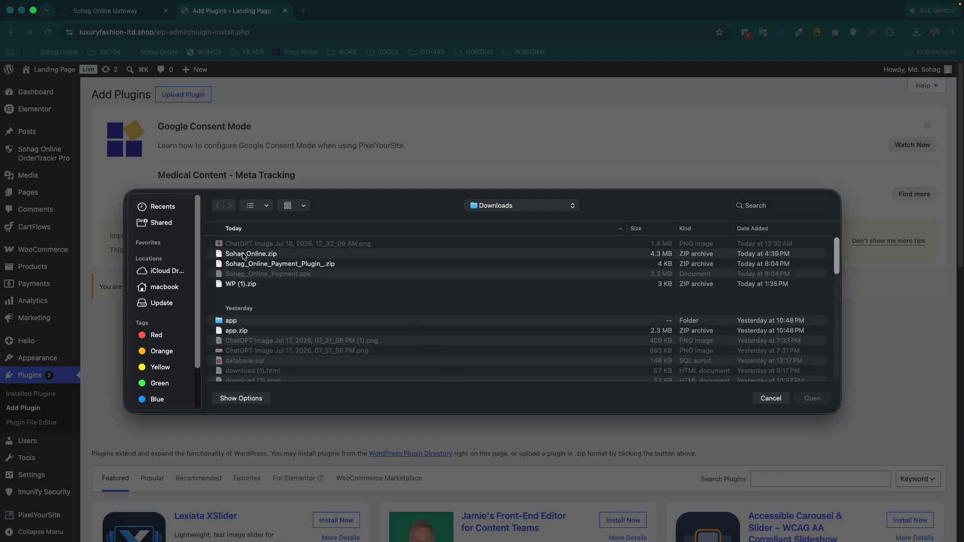
left_click(297, 264)
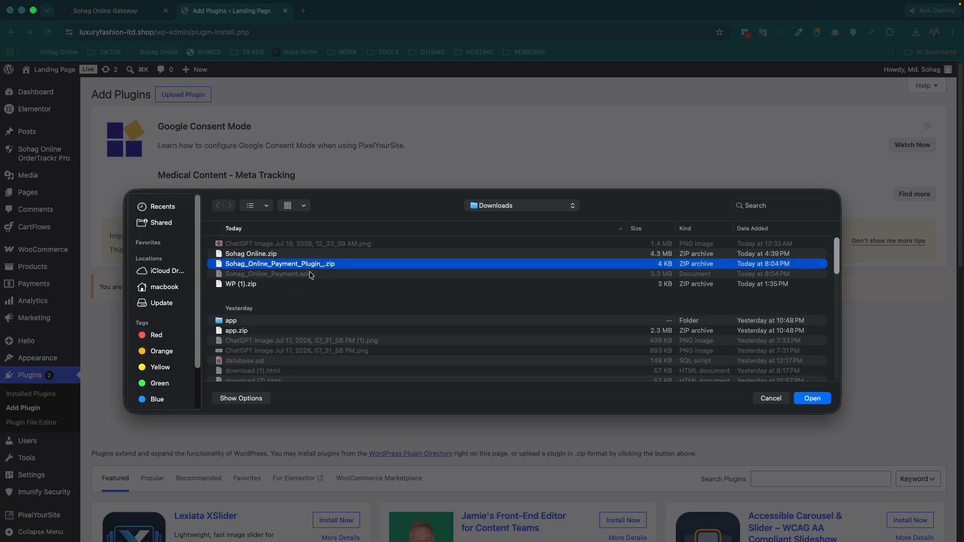
left_click(806, 397)
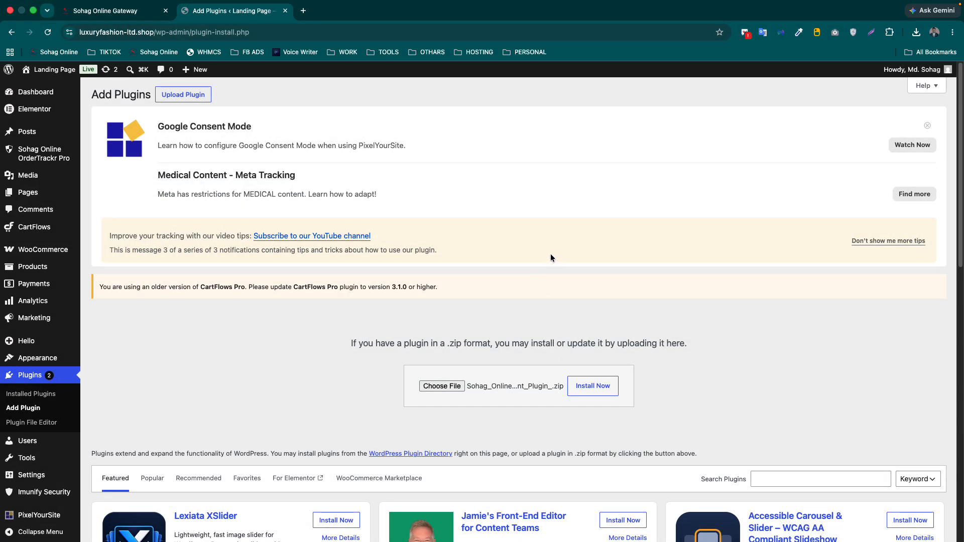
left_click(601, 389)
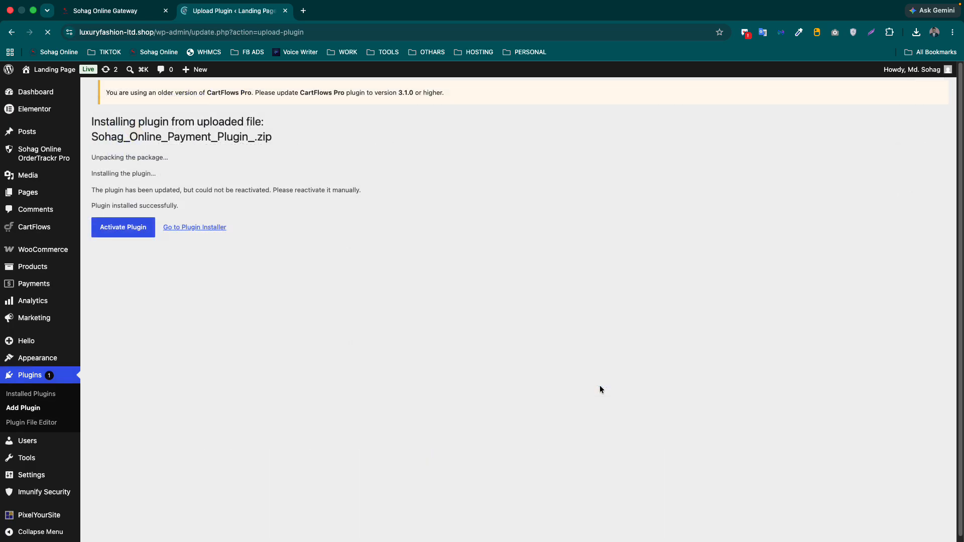
- Activate the Sohag Online Payment plugin and show the WooCommerce payment providers
left_click(132, 228)
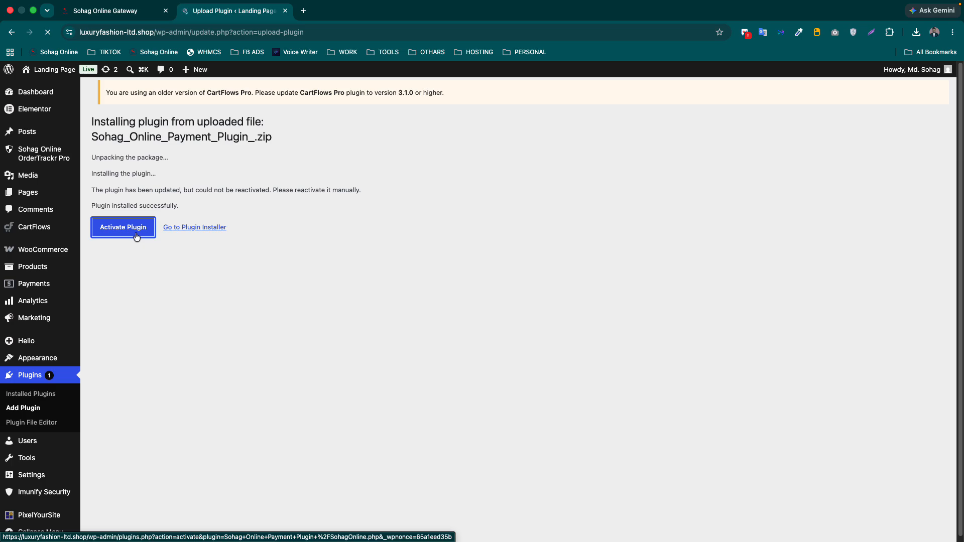
left_click(123, 227)
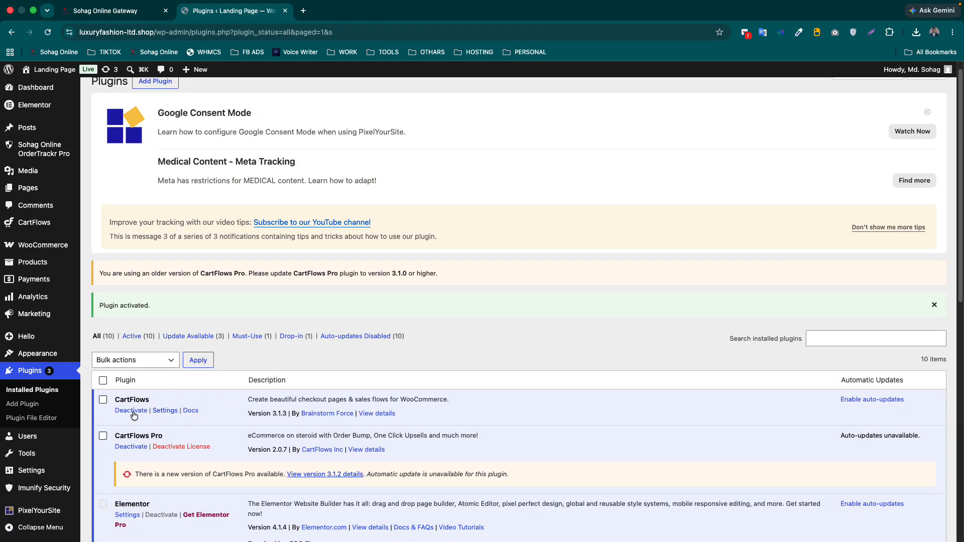
left_click(57, 281)
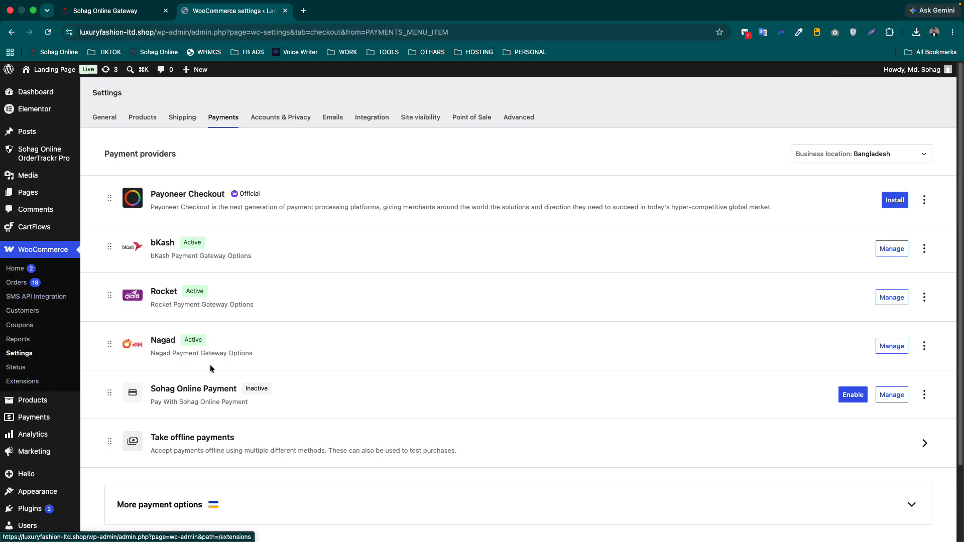
- Enable Sohag Online Payment, paste the brand key as its API key, retitle it 'Payment Gateway', and save
scroll(248, 351, "down", 1)
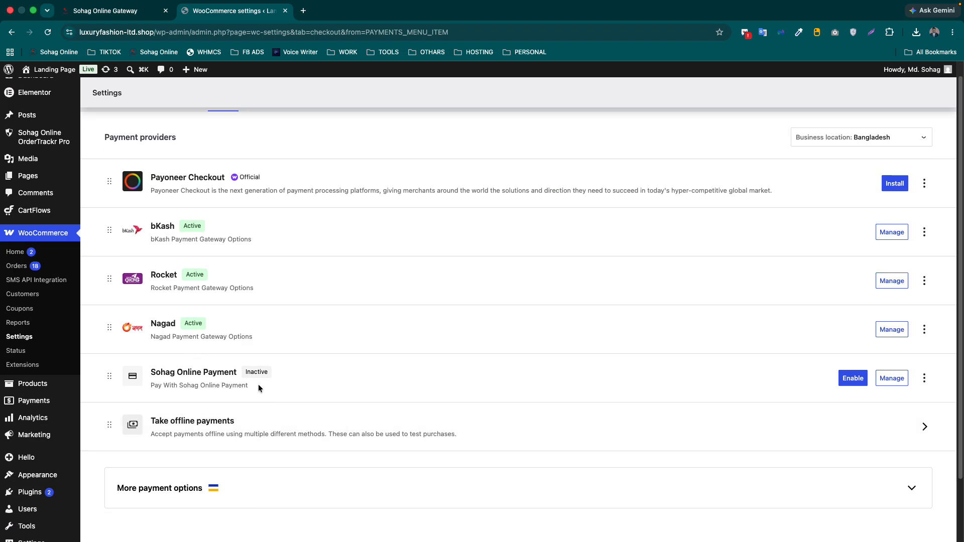
left_click(853, 379)
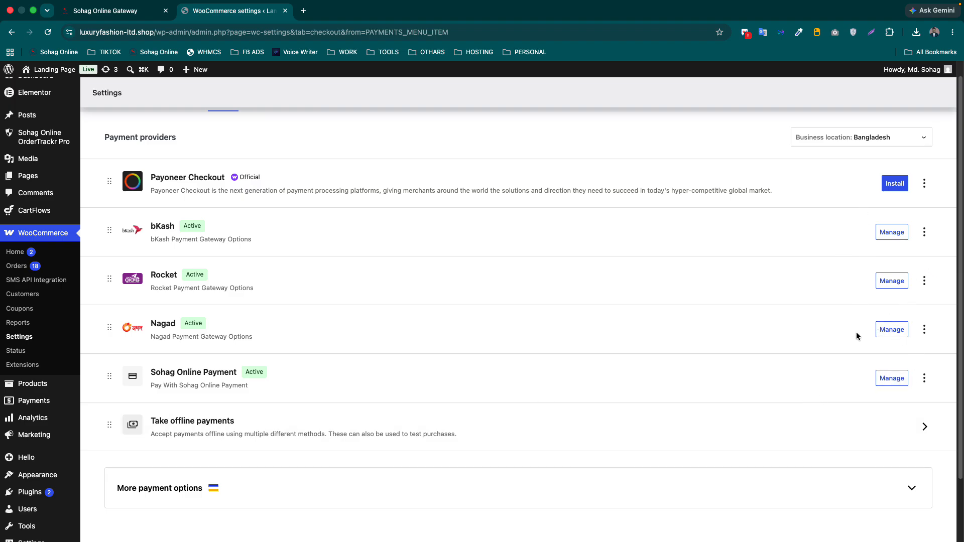
left_click(892, 379)
scroll(550, 381, "down", 2)
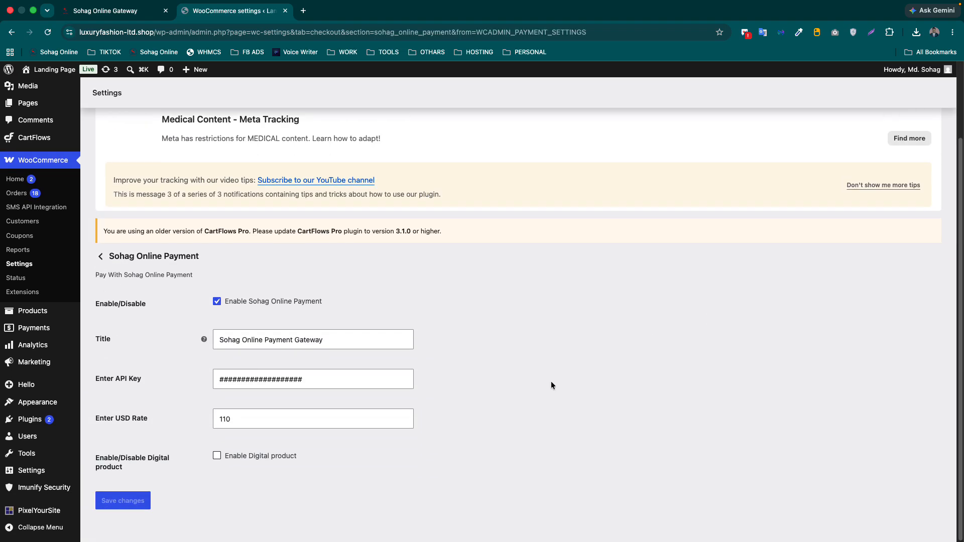
left_click(308, 378)
left_click_drag(309, 378, 176, 376)
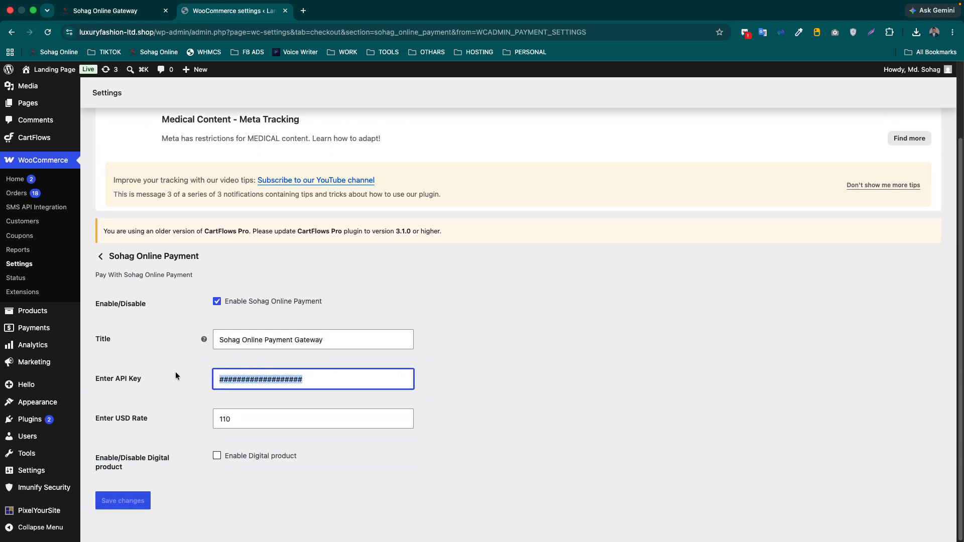
key("super+v")
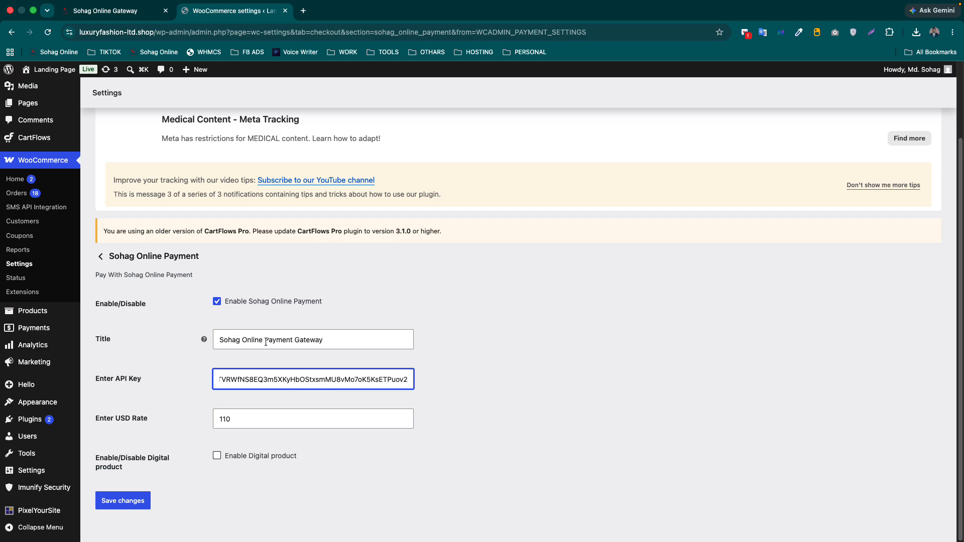
left_click_drag(267, 342, 155, 336)
key("BackSpace")
key("BackSpace")
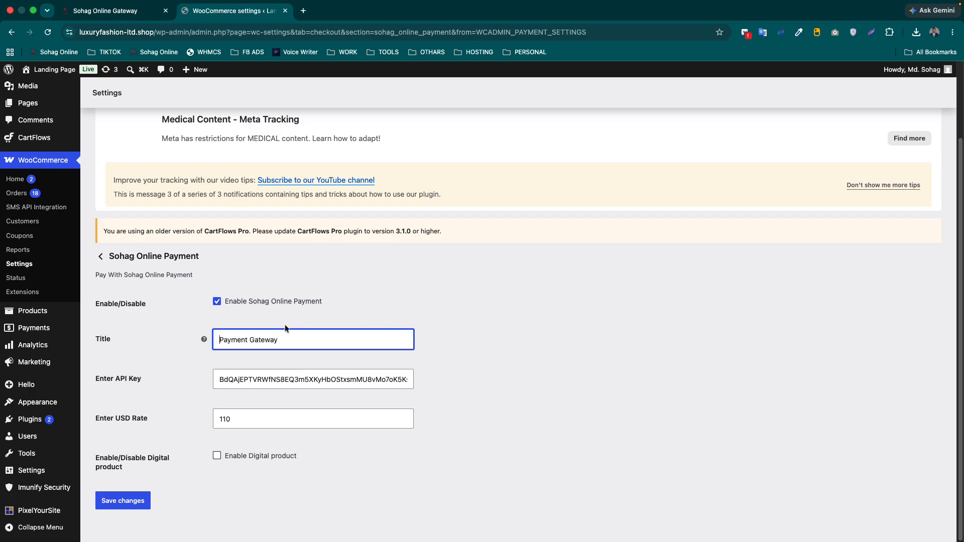
left_click(127, 505)
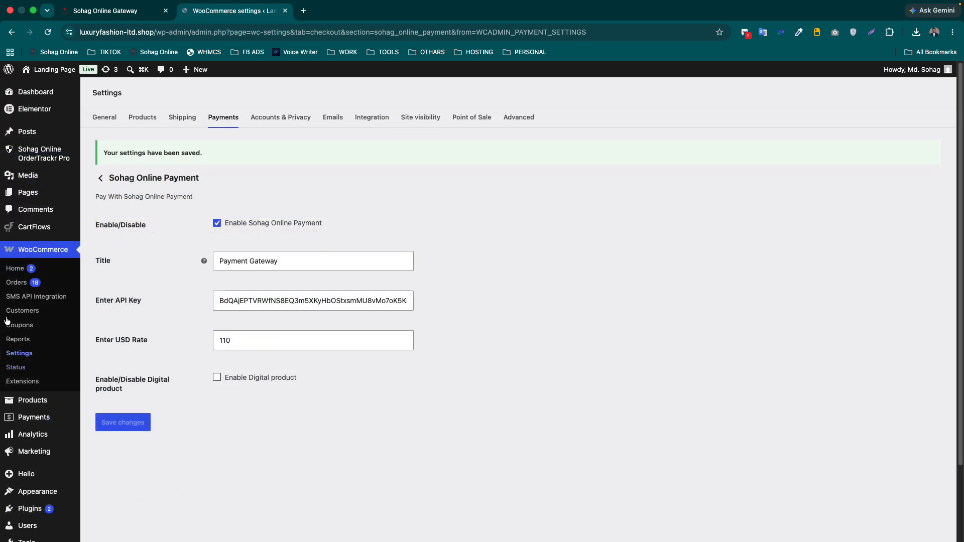
- Go to Installed Plugins and view the storefront checkout in a new tab
scroll(30, 452, "down", 3)
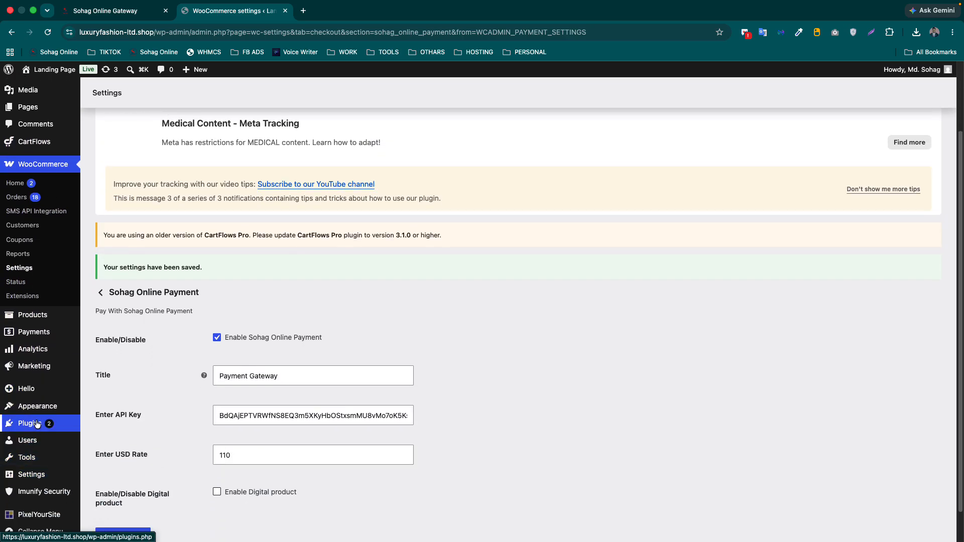
left_click(37, 423)
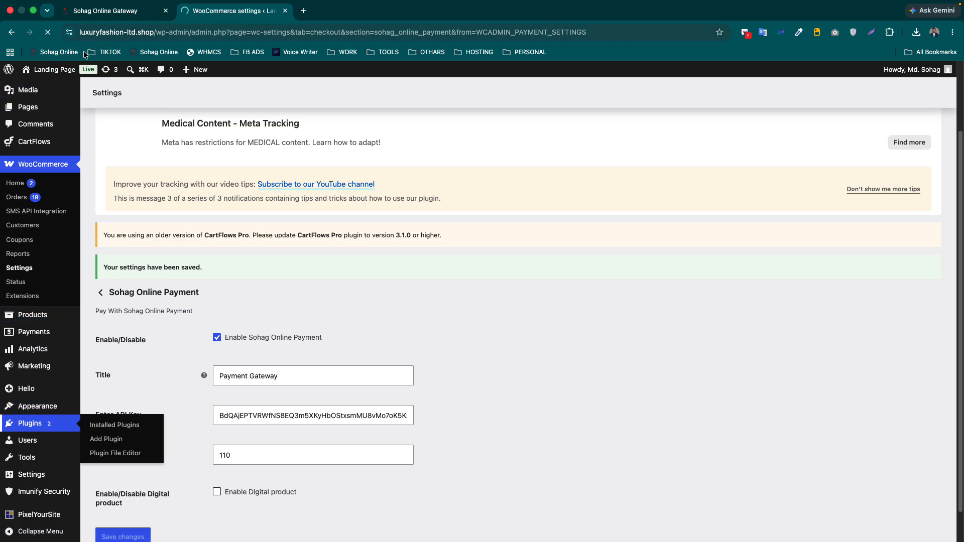
mouse_move(48, 72)
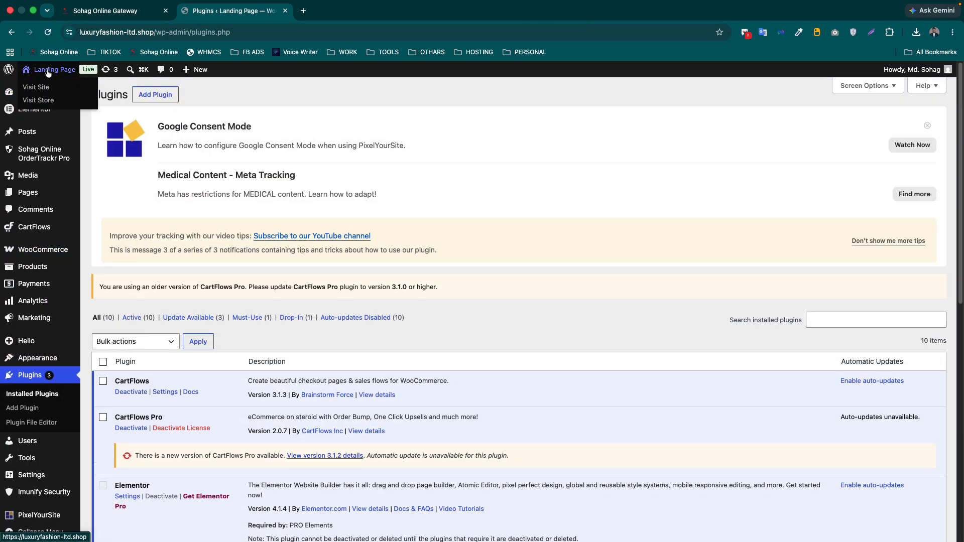
left_click(43, 88, "super")
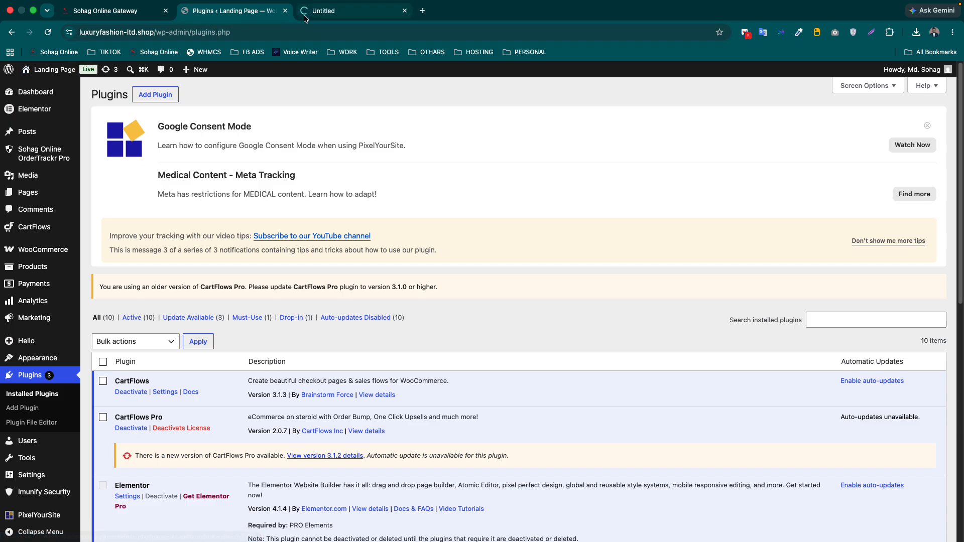
left_click(305, 19)
scroll(244, 163, "down", 15)
scroll(245, 164, "down", 7)
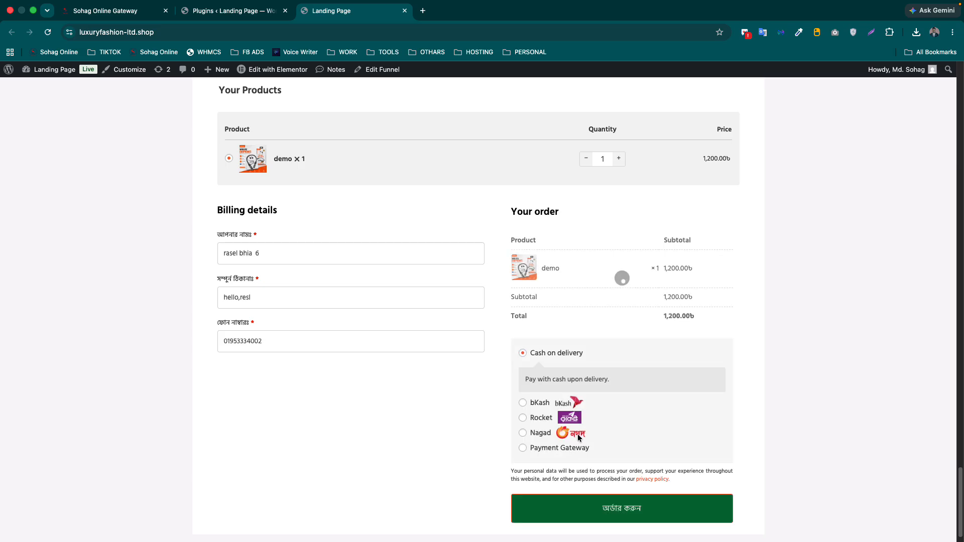
- Deactivate the SoftTech-IT bKash, Rocket, Nagad plugin and reload the checkout to confirm they're gone
left_click(208, 12)
scroll(267, 340, "down", 10)
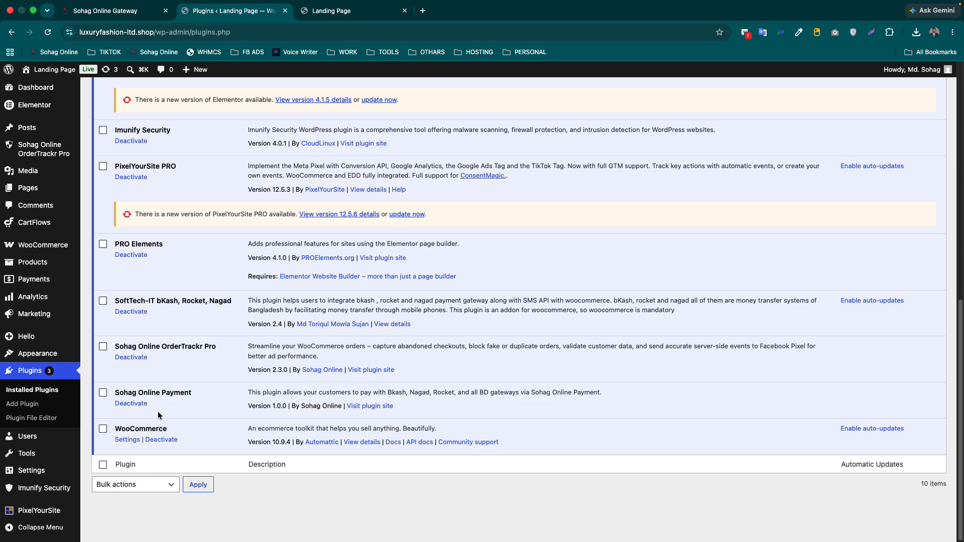
scroll(159, 404, "up", 1)
left_click(130, 315)
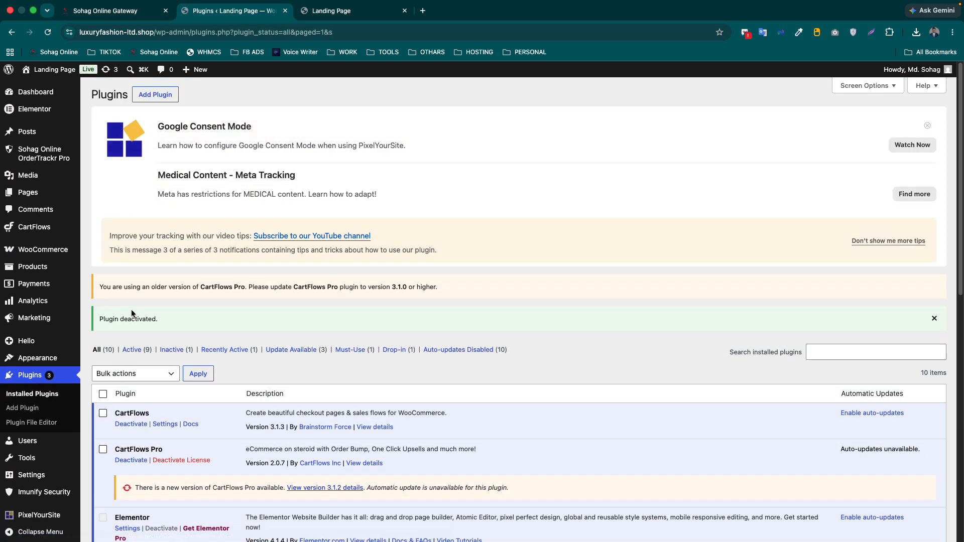
scroll(286, 372, "down", 15)
scroll(284, 359, "up", 3)
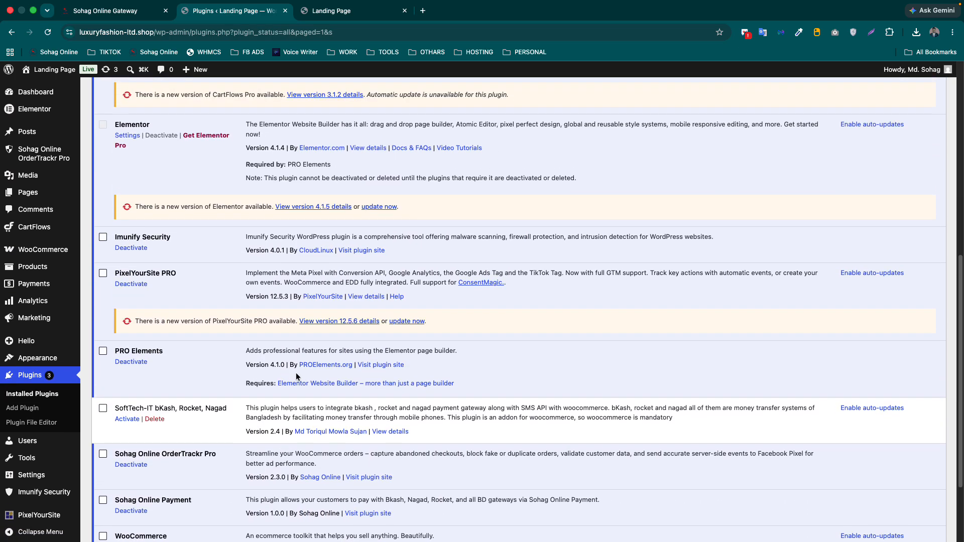
left_click(331, 11)
left_click(47, 32)
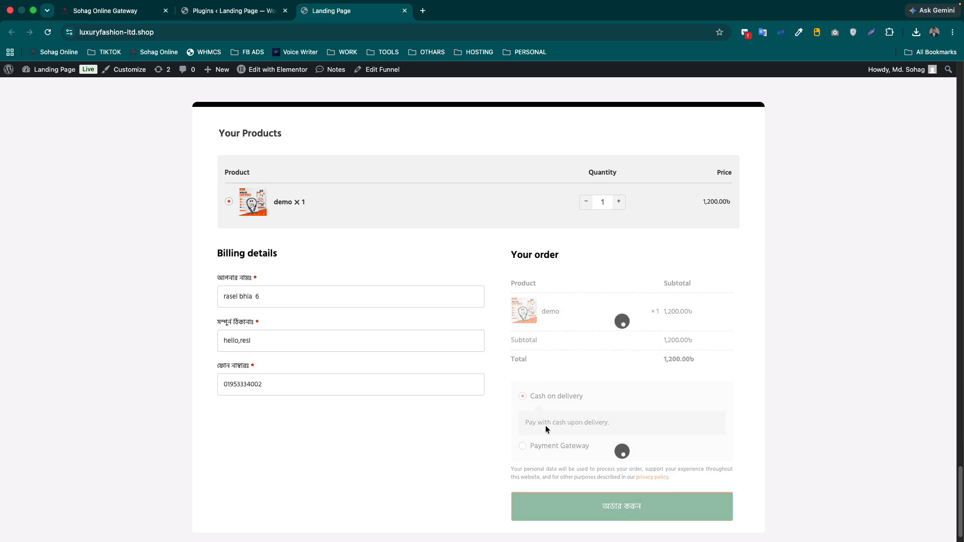
left_click(203, 12)
- Uncheck Enable for Cash on delivery under WooCommerce offline payments and save the change
scroll(159, 215, "up", 5)
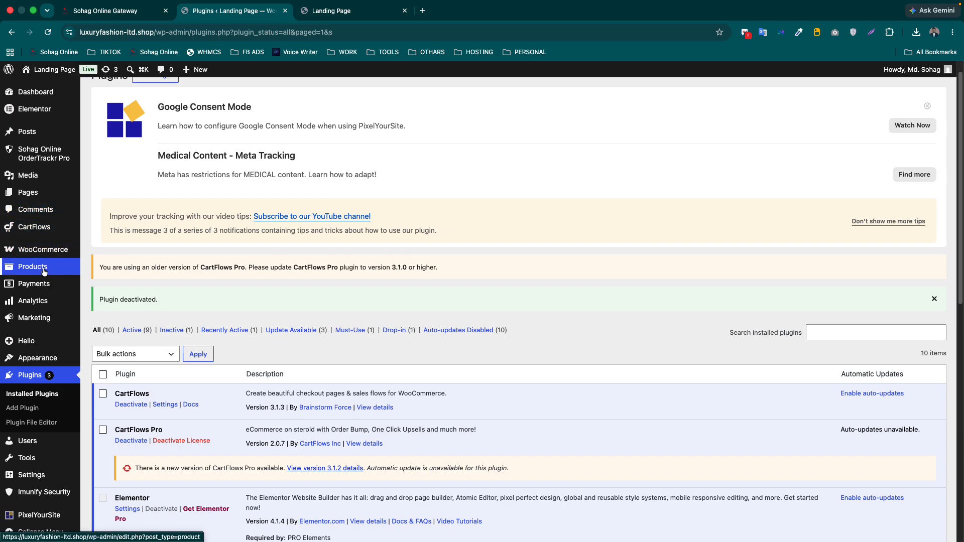
scroll(42, 196, "up", 1)
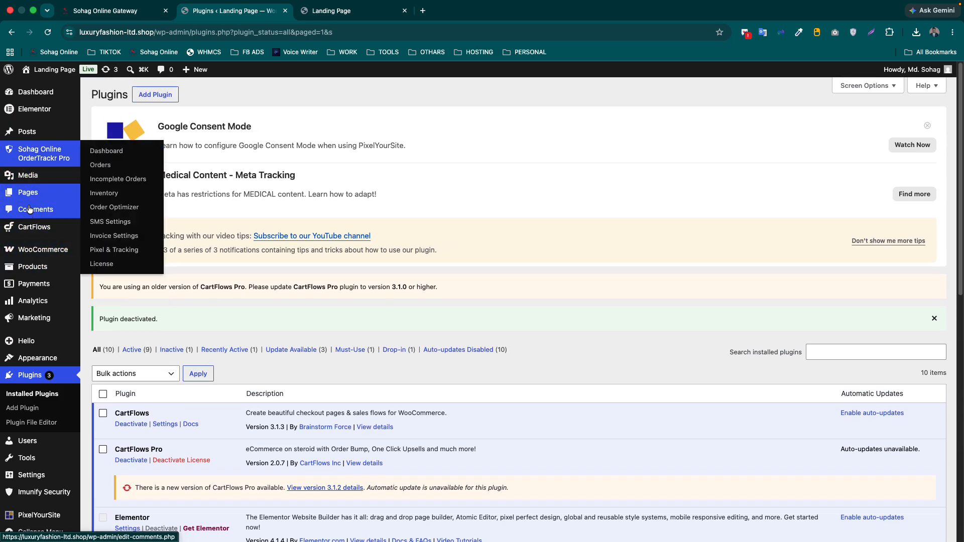
left_click(48, 284)
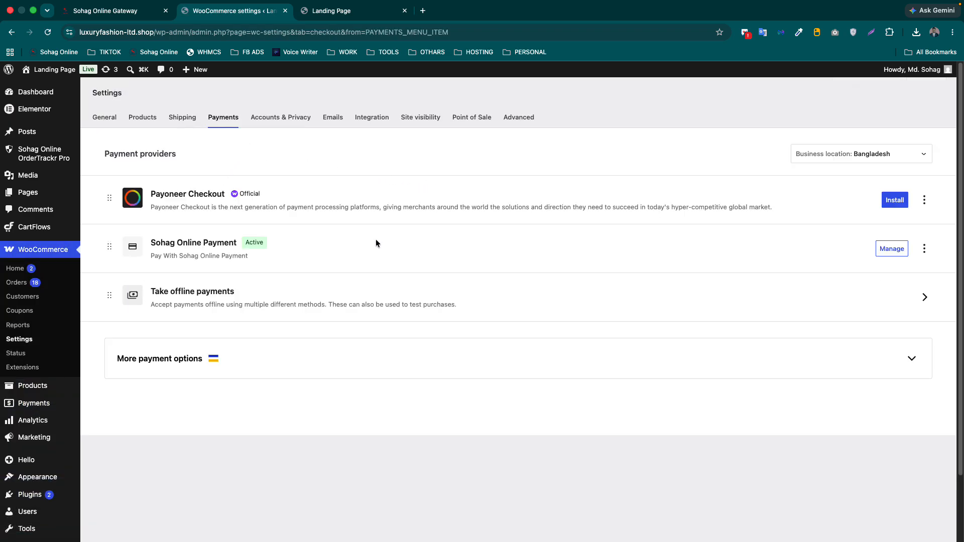
left_click(856, 298)
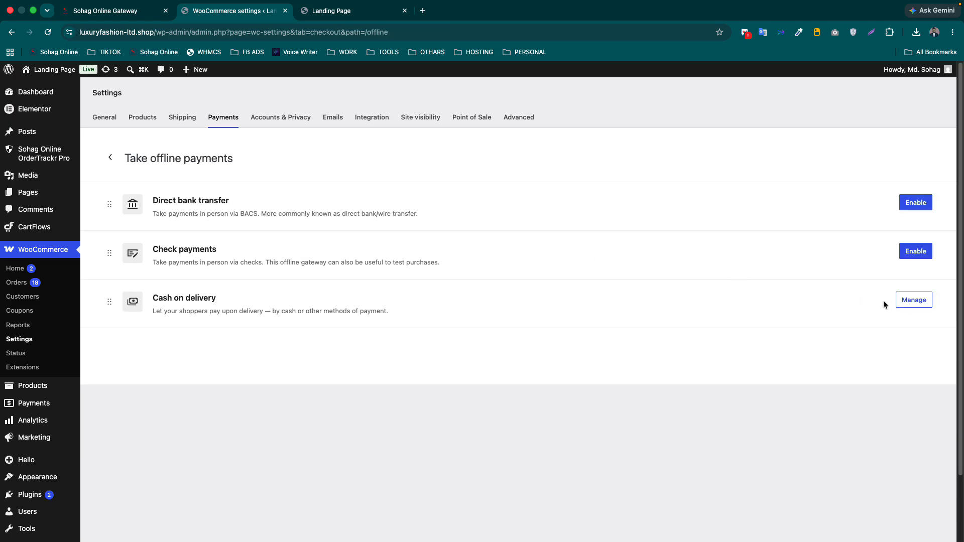
left_click(913, 300)
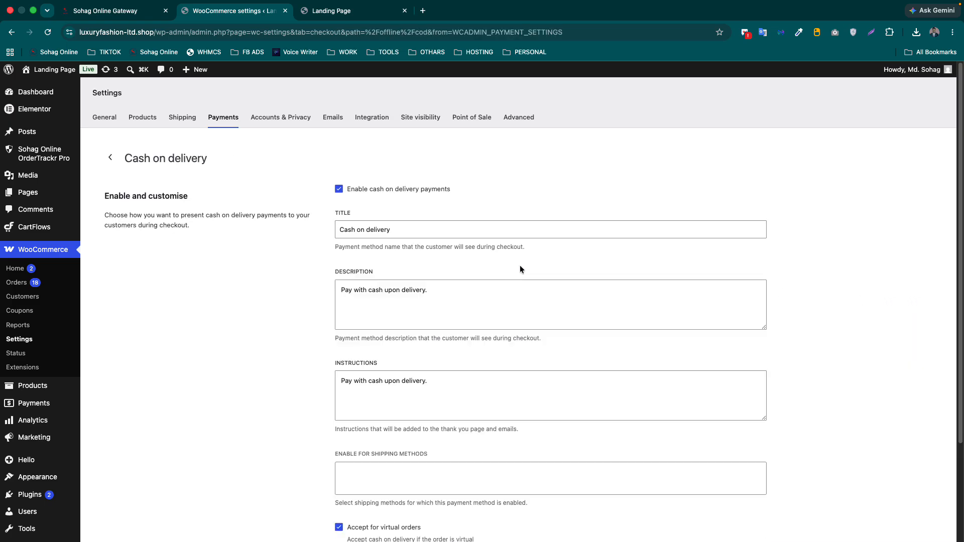
left_click(339, 188)
scroll(320, 284, "down", 3)
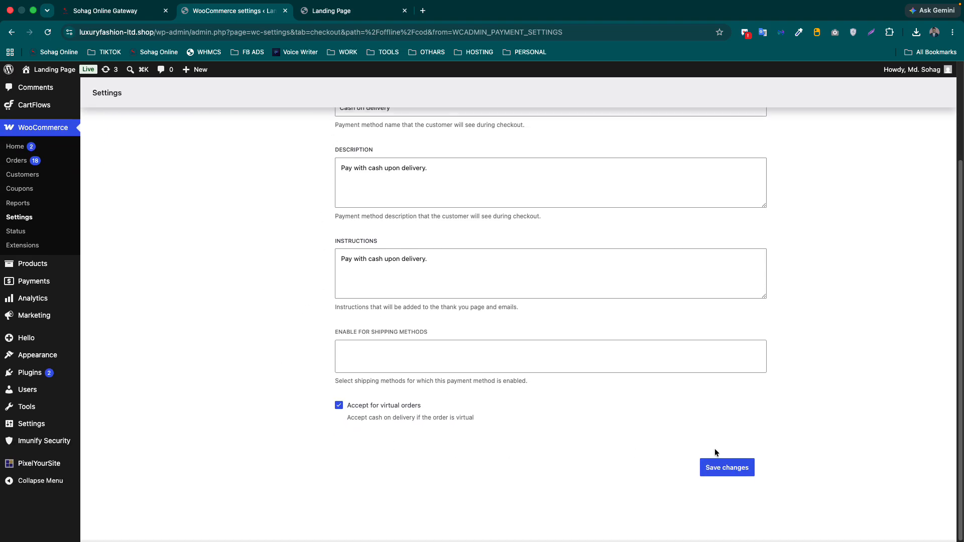
left_click(716, 470)
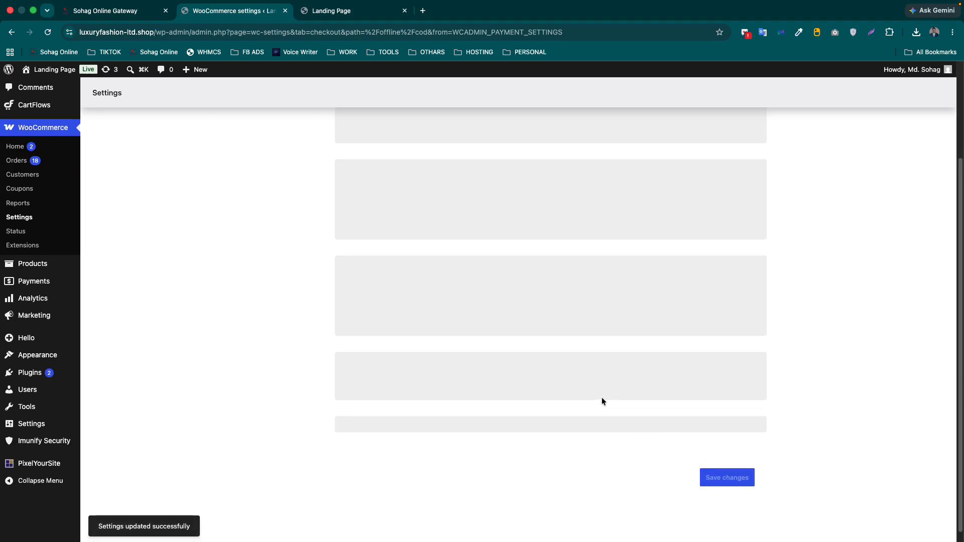
left_click(331, 10)
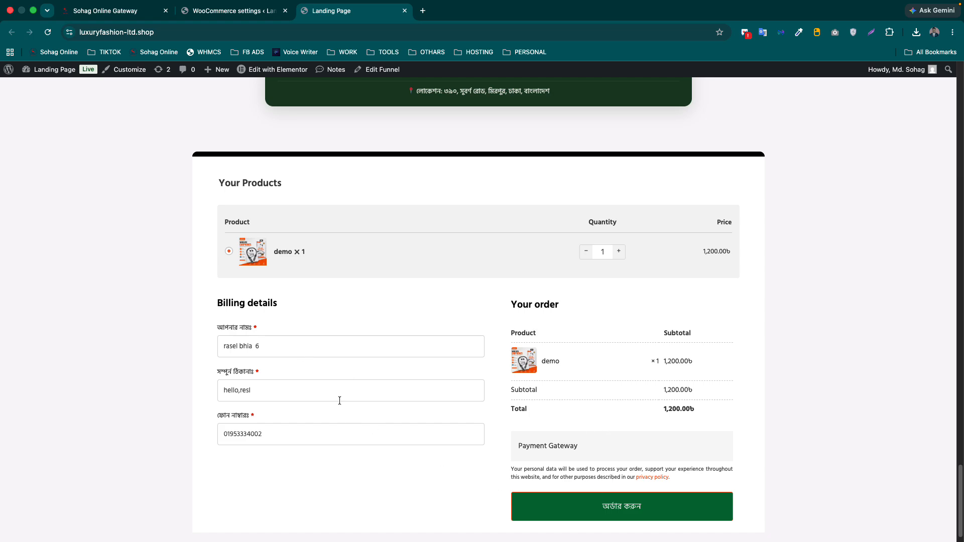
- Place the test order to open the ৳1,200.00 Sohag Online secure payment page, then return to Brands
left_click(625, 519)
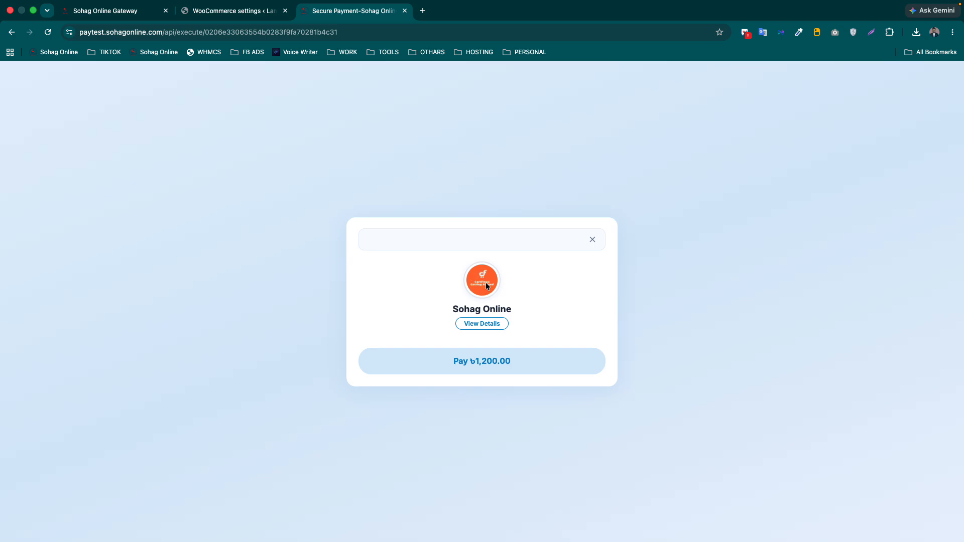
left_click_drag(453, 311, 522, 315)
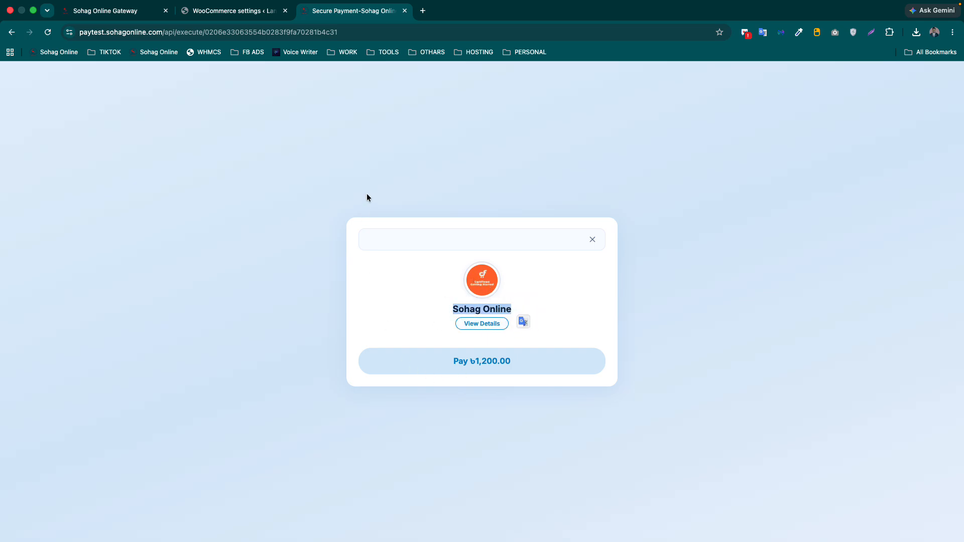
left_click(228, 10)
- Set the bKash wallet status to Active with the Personal type and its personal number
left_click(123, 9)
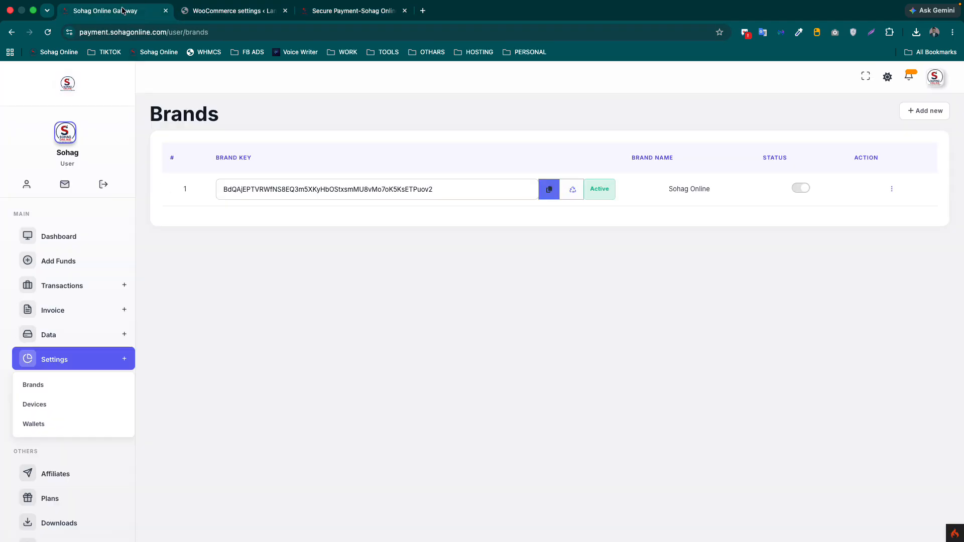
scroll(73, 381, "down", 1)
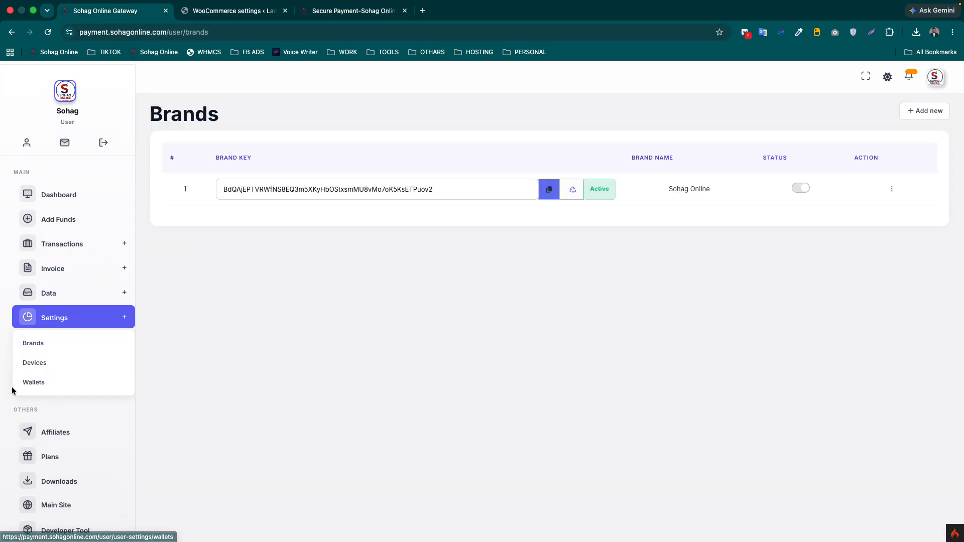
left_click(54, 387)
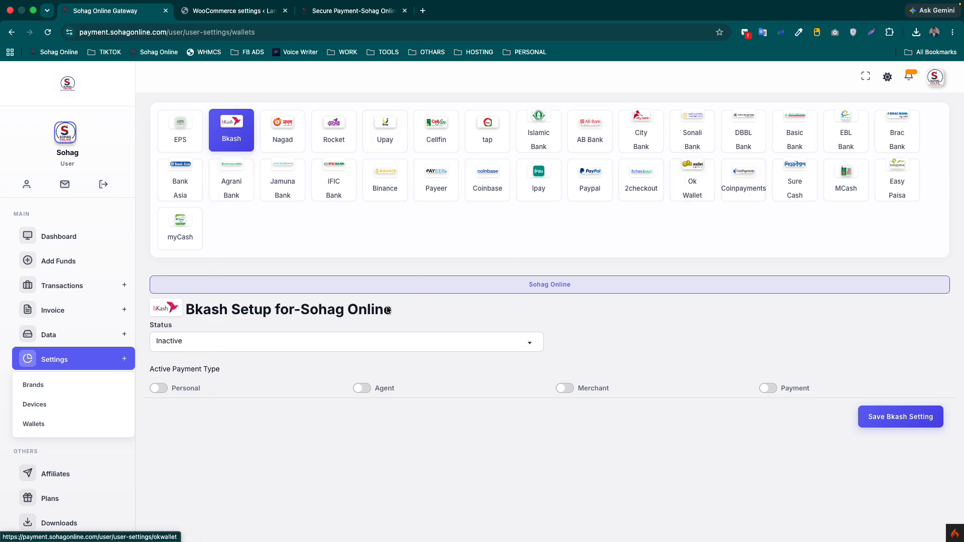
left_click(202, 340)
left_click(180, 413)
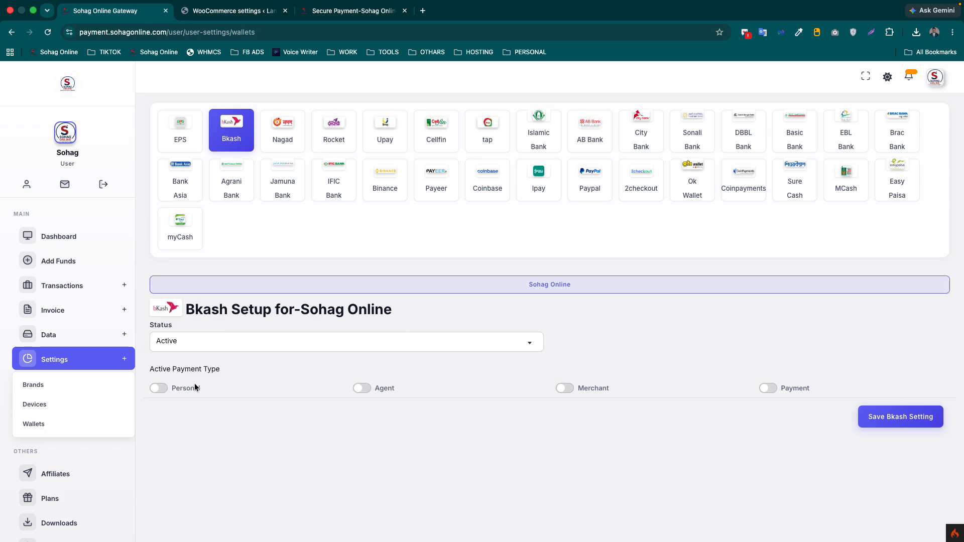
left_click(160, 390)
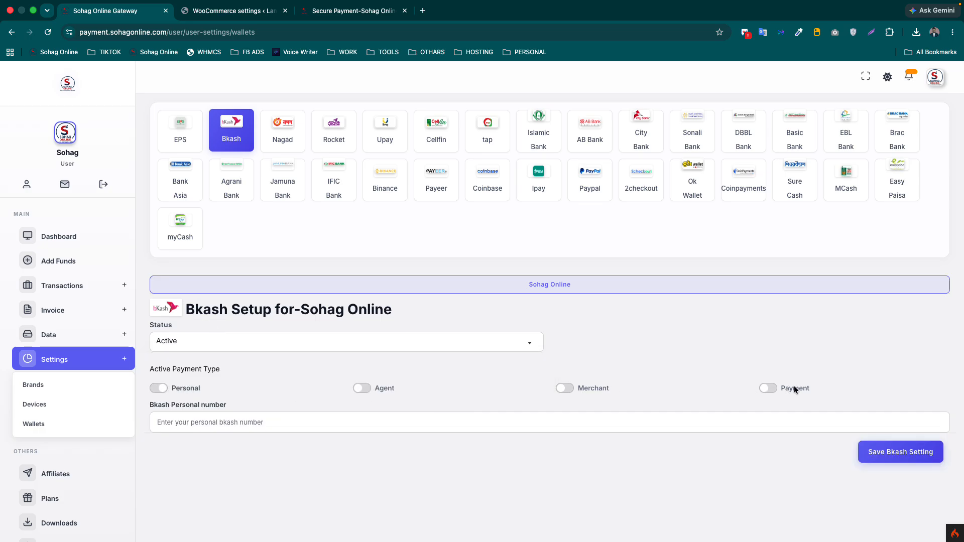
left_click(195, 425)
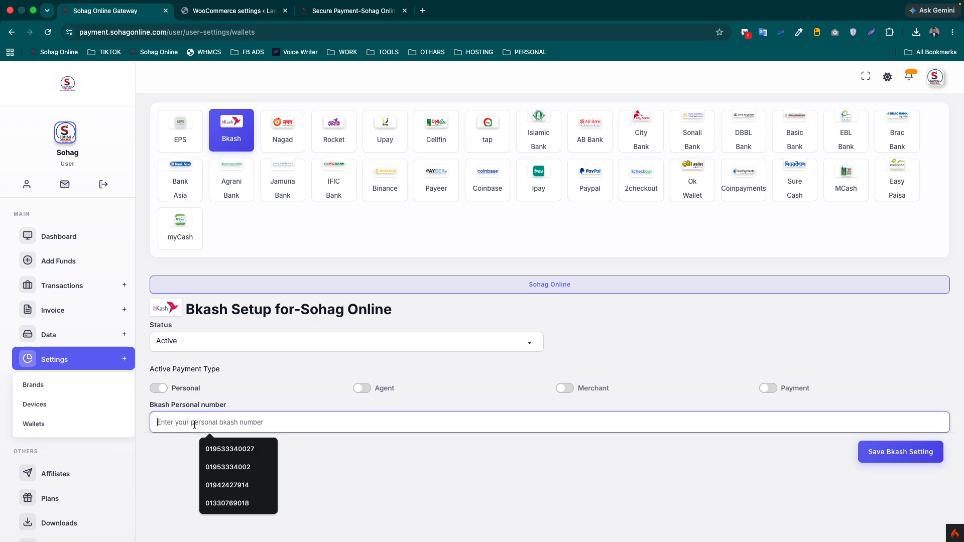
left_click(234, 467)
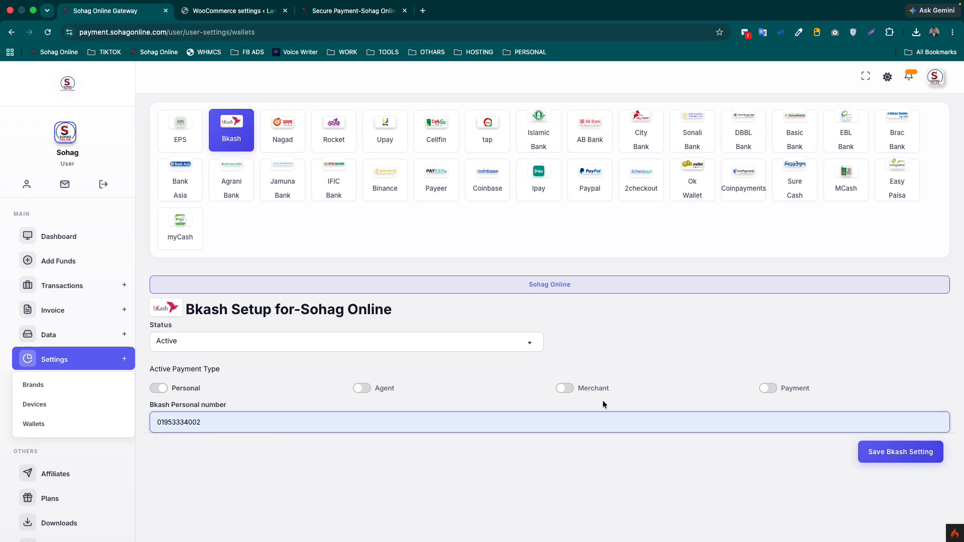
- Turn on bKash's Payment type, enter the merchant payment number, and save the bKash setting
left_click(768, 388)
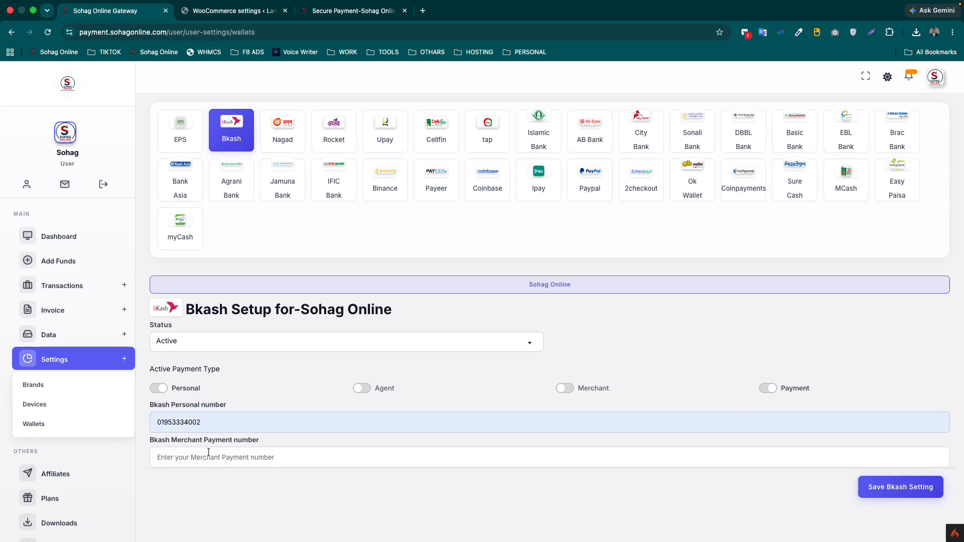
left_click(208, 453)
left_click(238, 481)
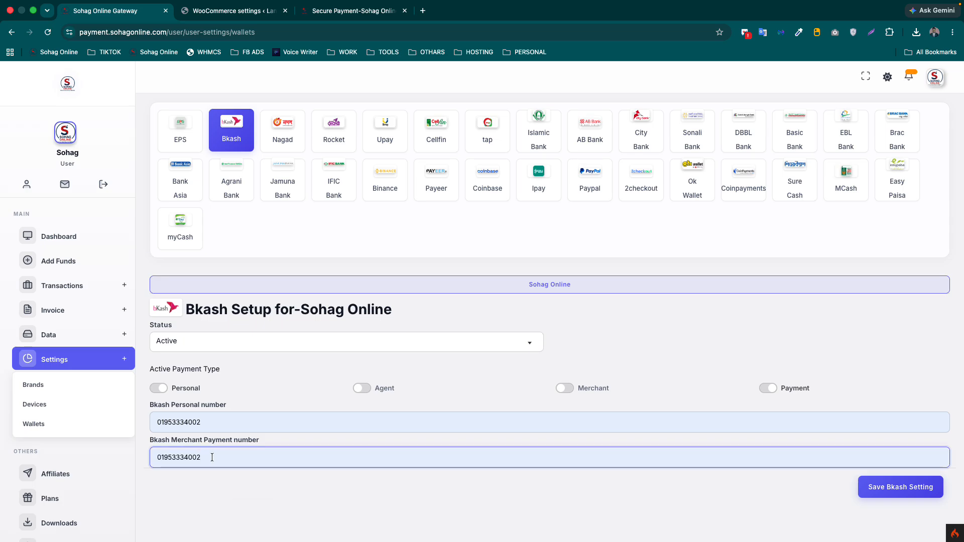
key("BackSpace")
key("BackSpace")
type("88")
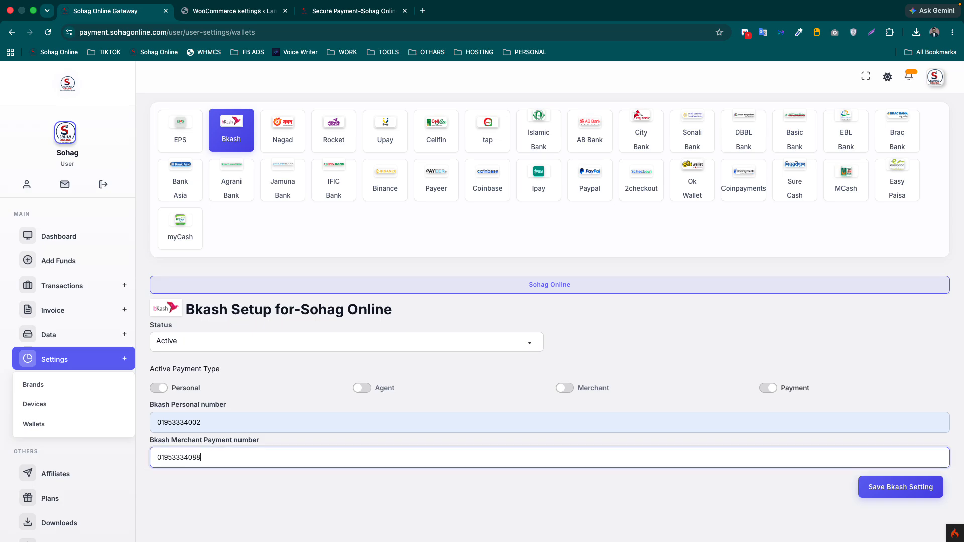
left_click(899, 490)
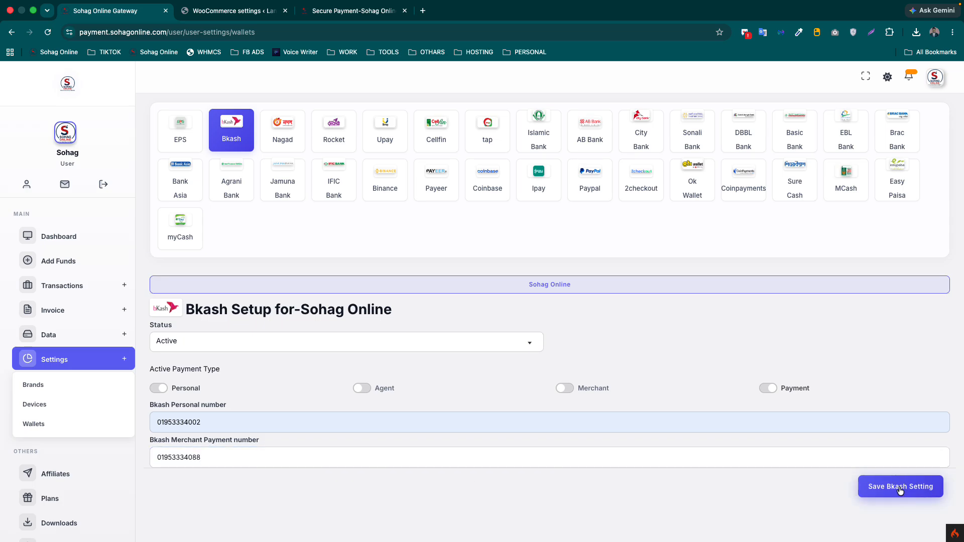
left_click(303, 11)
- Reload the ৳1,200.00 payment page and check the bKash payment method choices
left_click(46, 34)
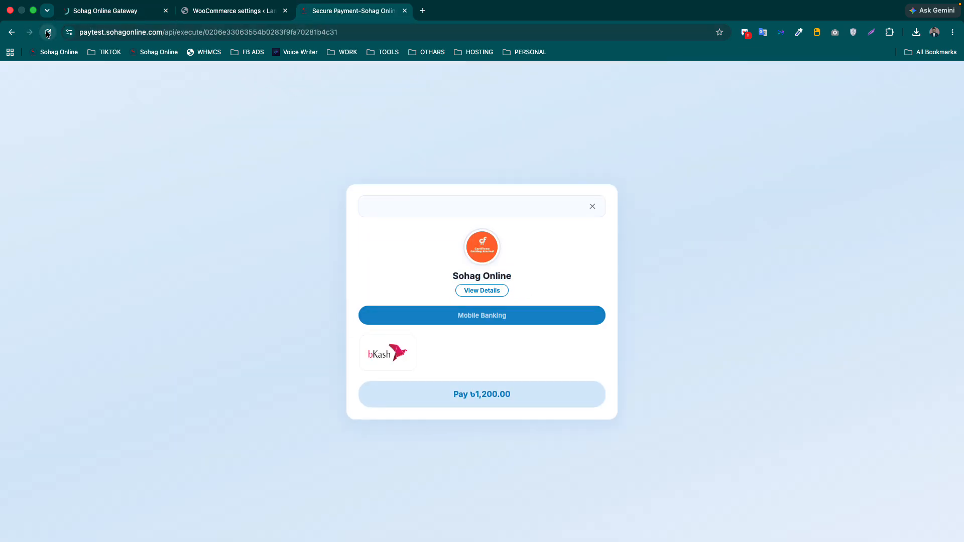
left_click(376, 353)
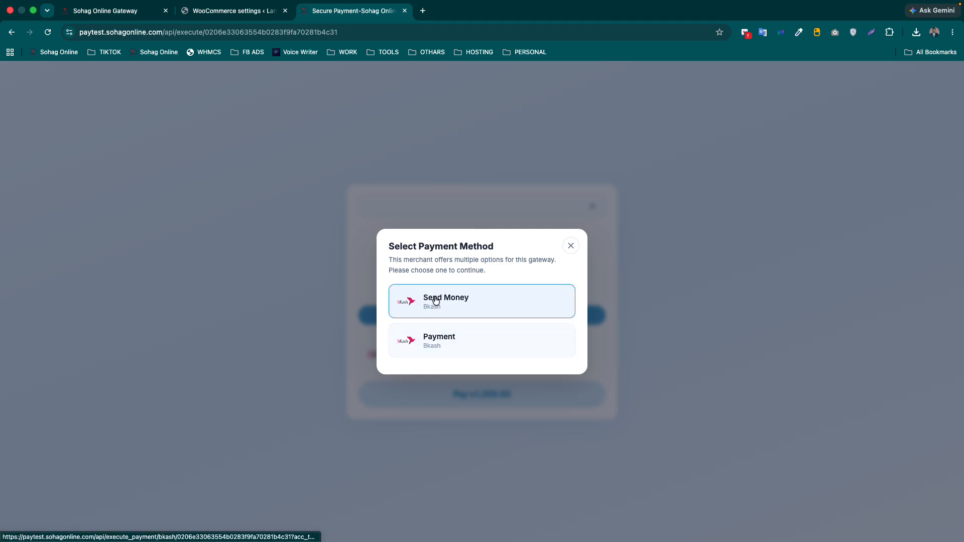
left_click(571, 245)
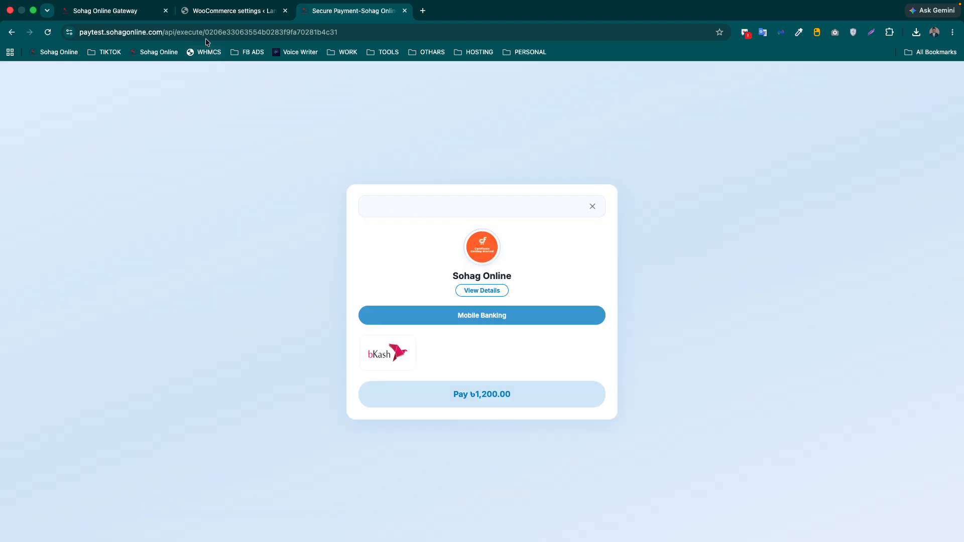
left_click(197, 5)
left_click(113, 23)
- Delete the bKash merchant payment number and save the bKash settings
left_click(191, 15)
left_click(110, 13)
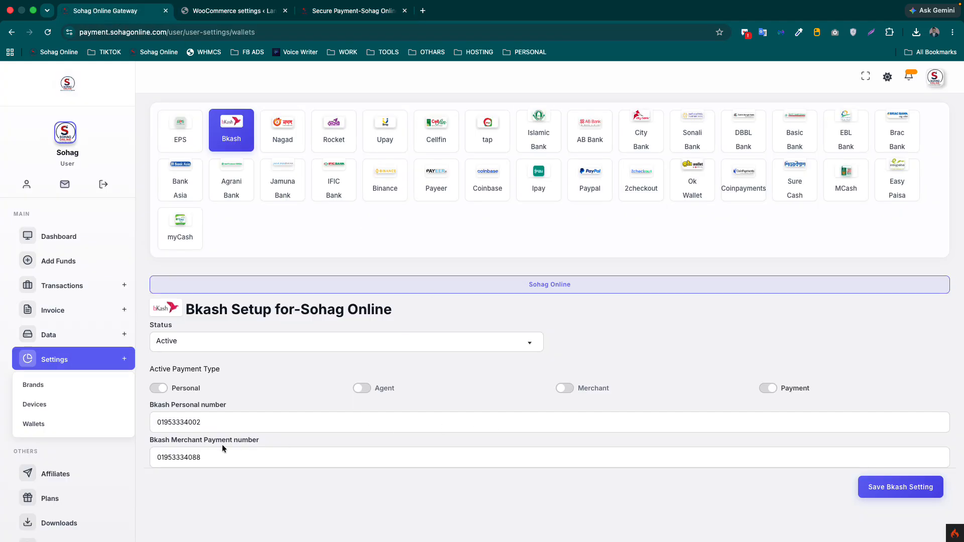
double_click(219, 461)
key("BackSpace")
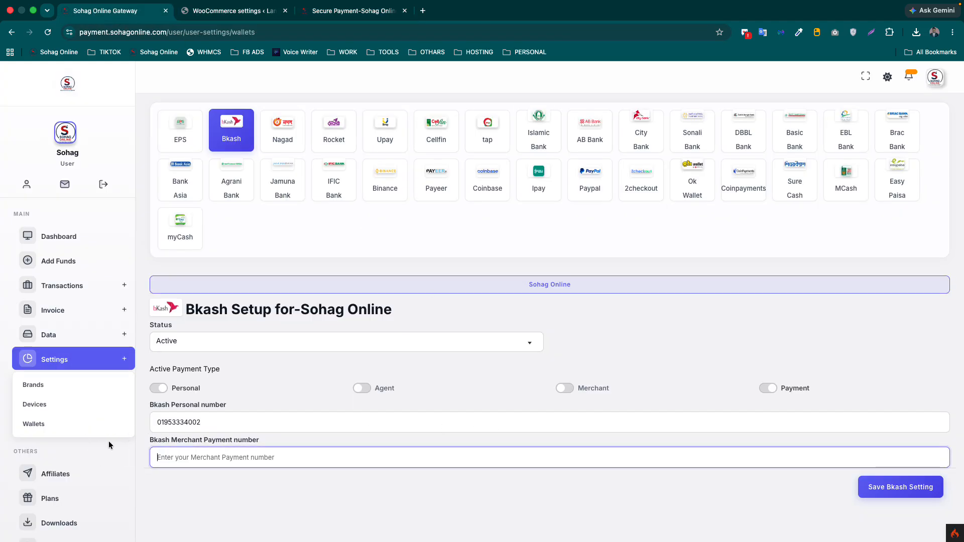
left_click(886, 489)
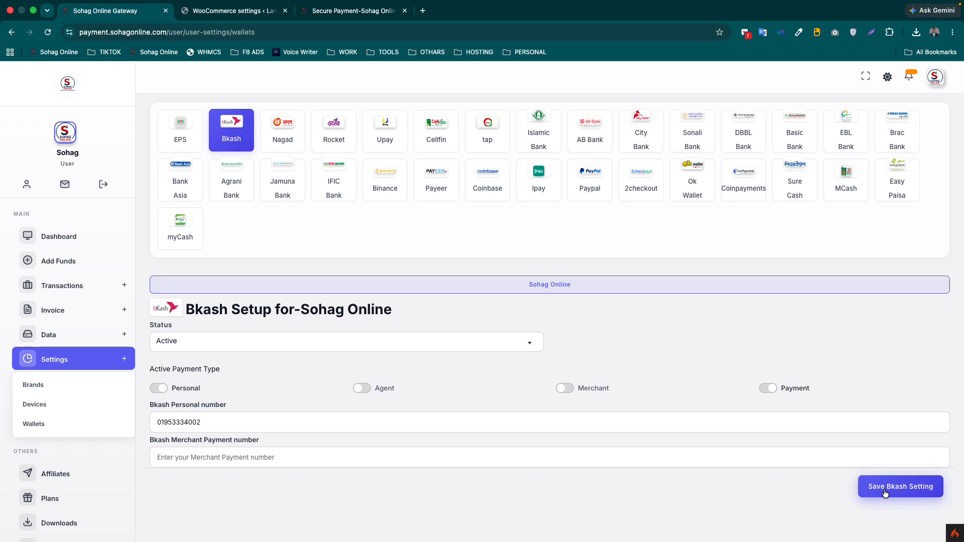
- Reload the payment page and recheck which bKash payment choices appear
left_click(347, 17)
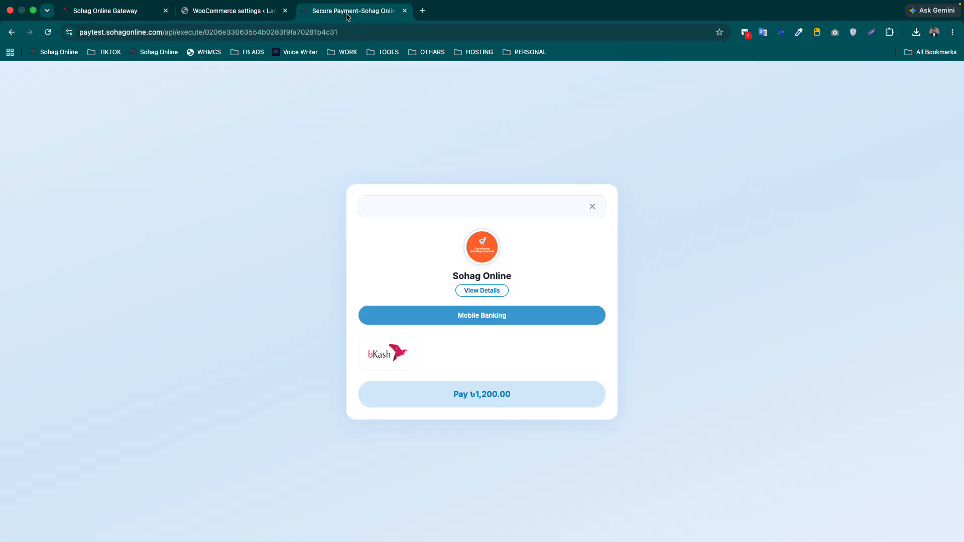
left_click(47, 32)
left_click(386, 351)
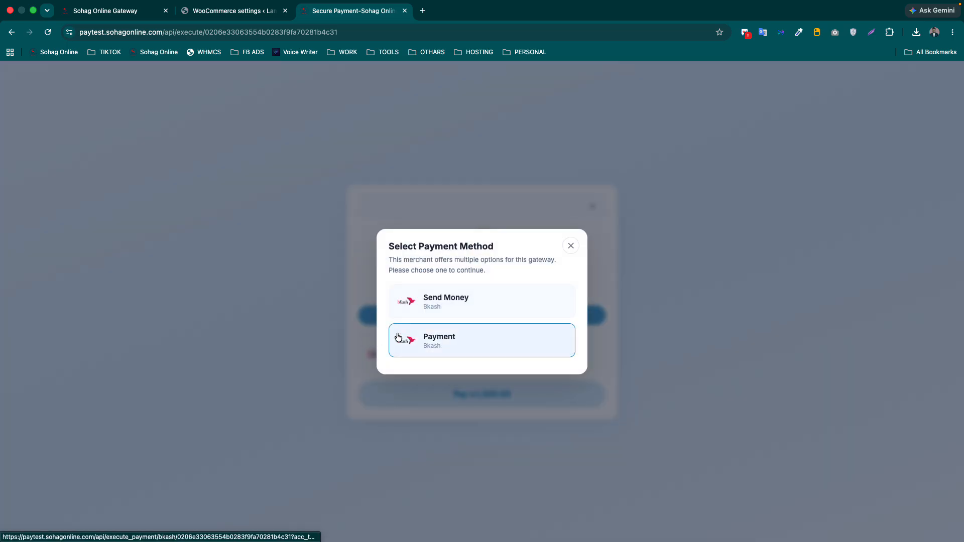
left_click(575, 242)
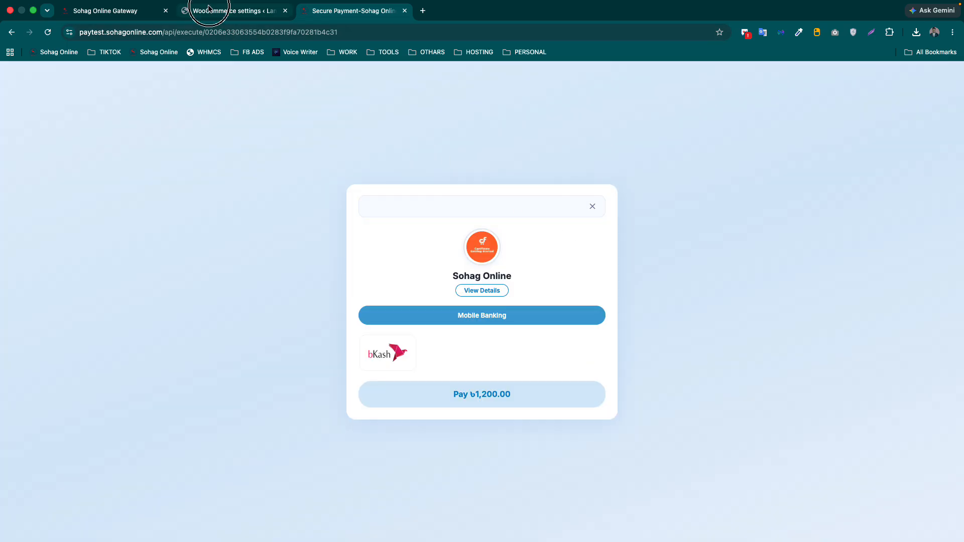
- Switch off bKash's Payment type, save the setting, and return to the secure checkout page
left_click(231, 11)
left_click(95, 15)
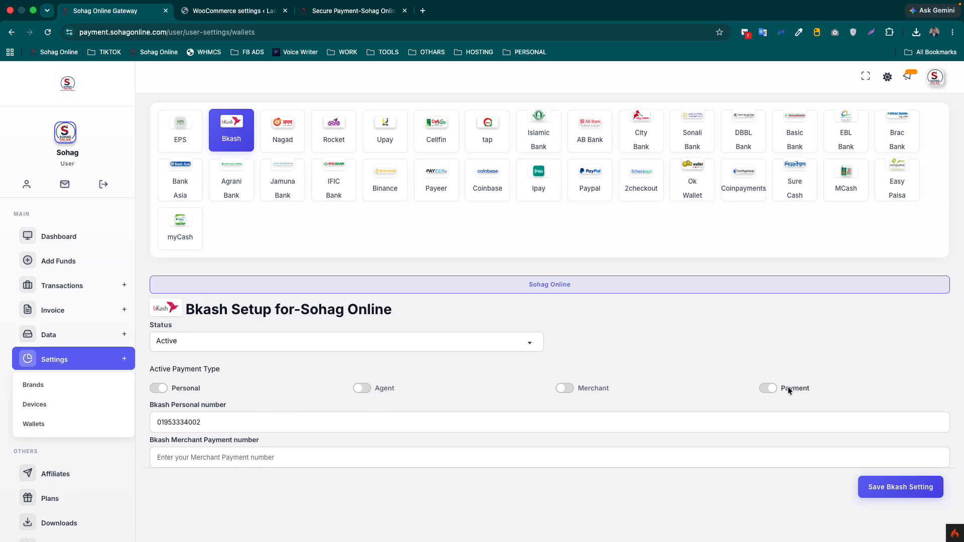
left_click(767, 388)
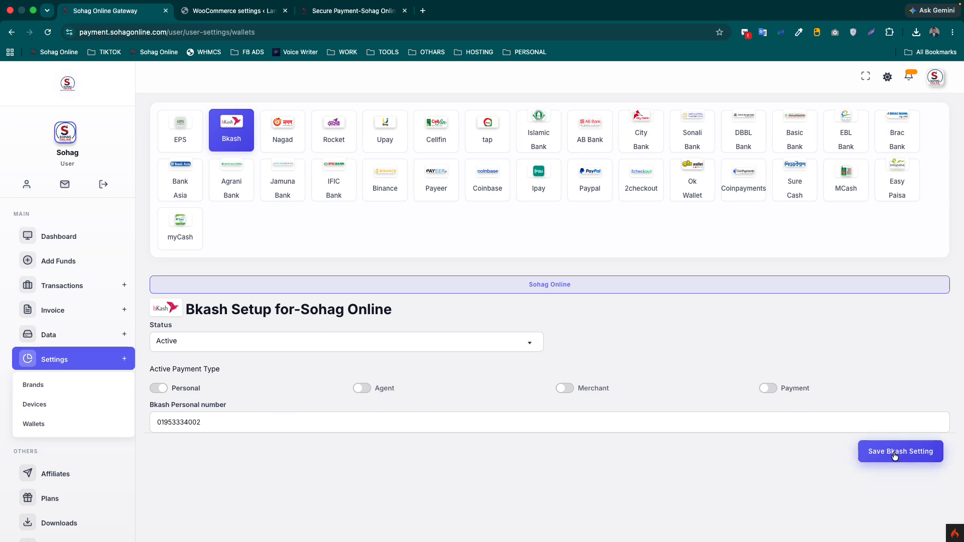
left_click(893, 454)
left_click(335, 25)
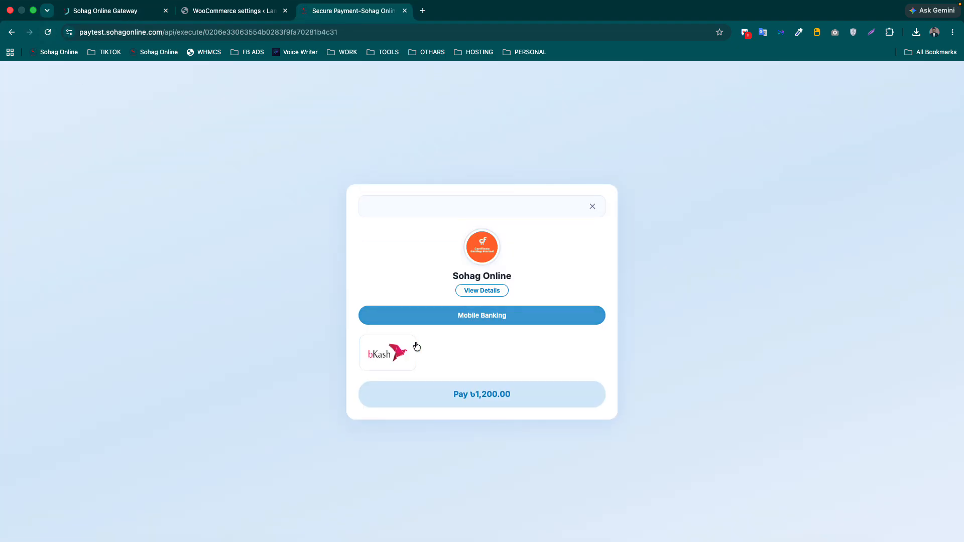
- Choose bKash at checkout and confirm the customer's bKash account number to get Send Money instructions
left_click(404, 354)
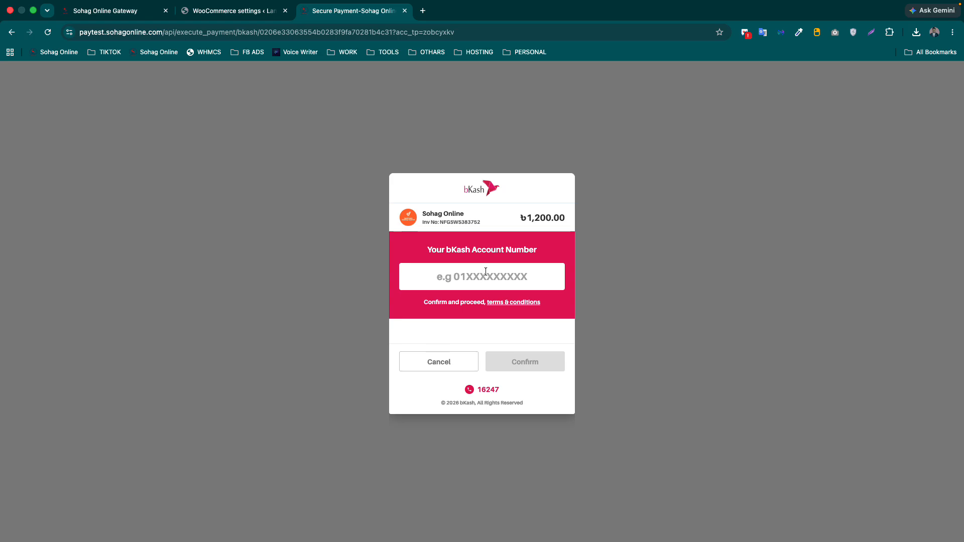
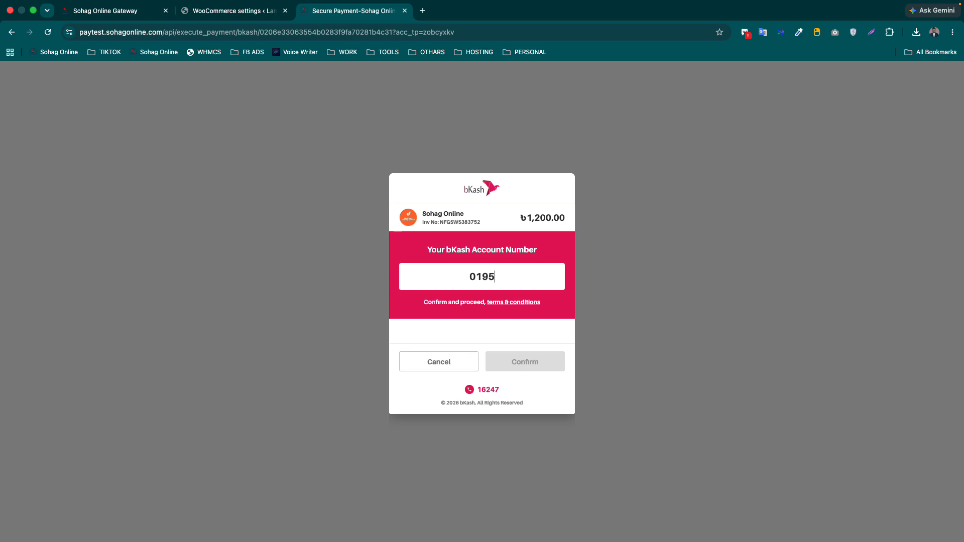
left_click(547, 360)
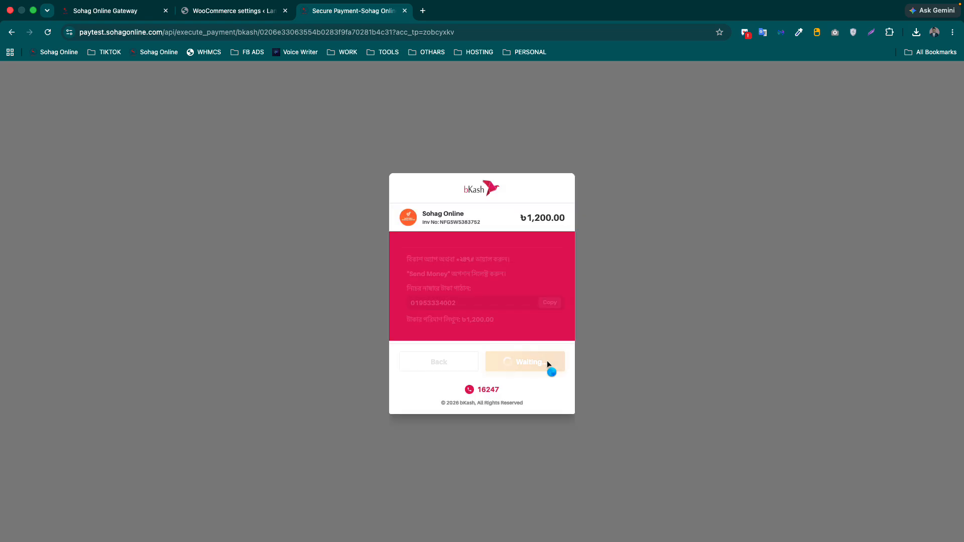
left_click_drag(466, 304, 403, 297)
left_click(442, 299)
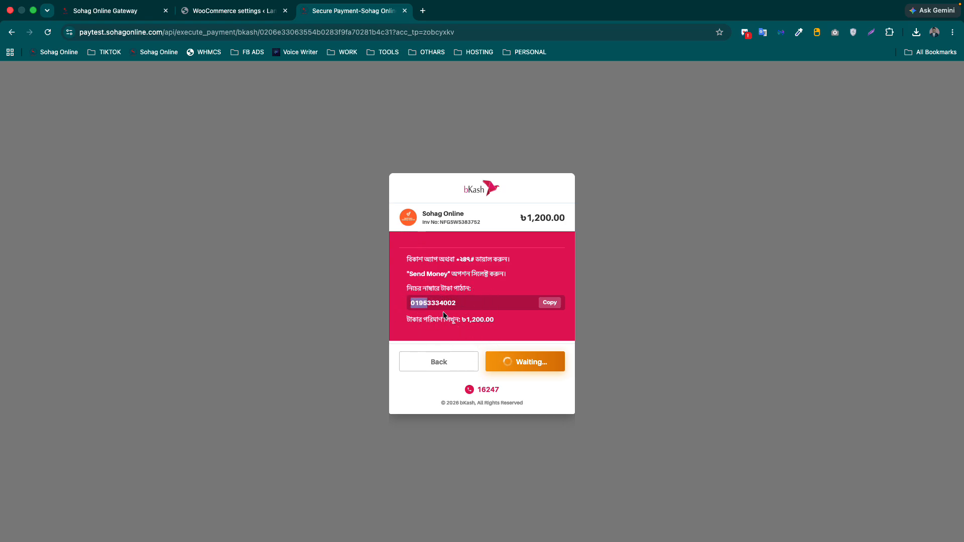
left_click(120, 12)
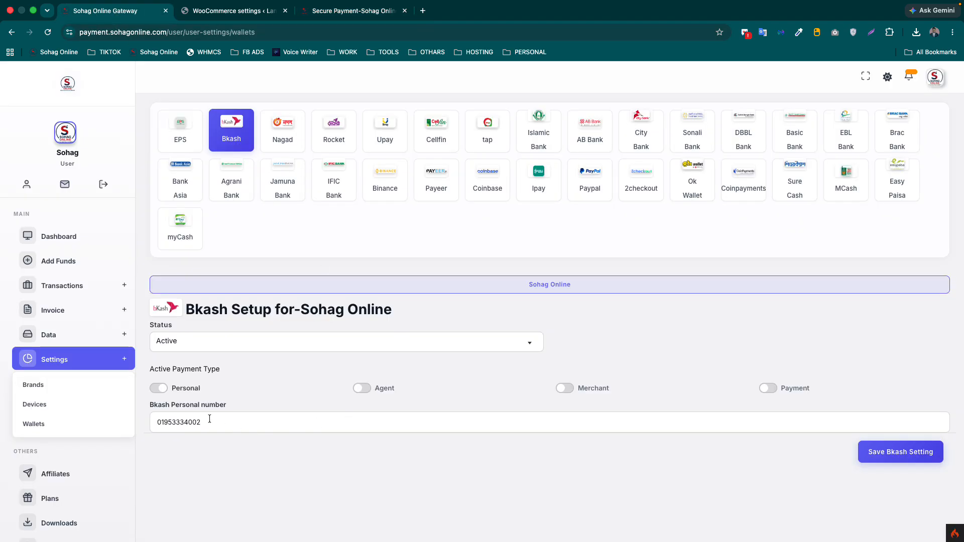
- Browse the Nagad, Rocket and Upay setups, then set Cellfin to Active with Personal on
left_click(271, 121)
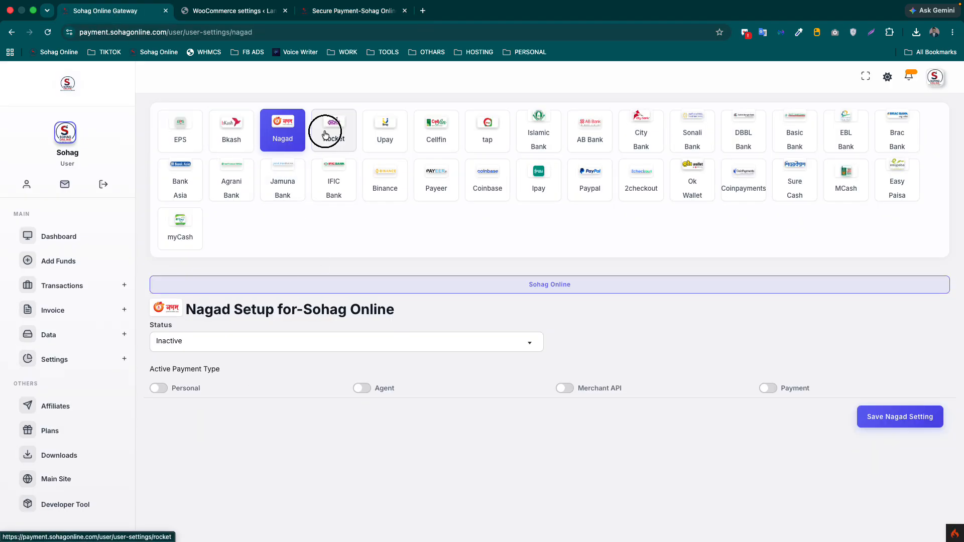
left_click(325, 134)
left_click(393, 133)
left_click(437, 130)
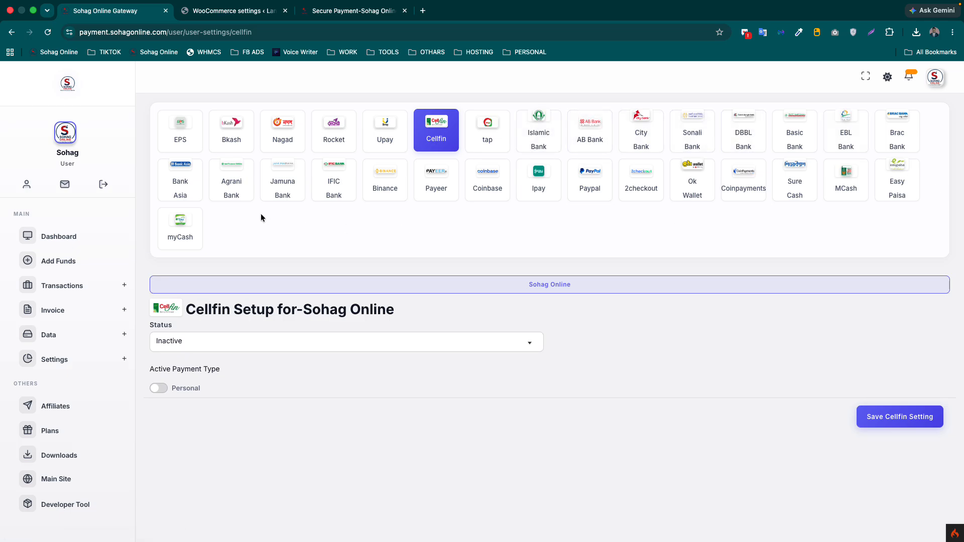
left_click(195, 349)
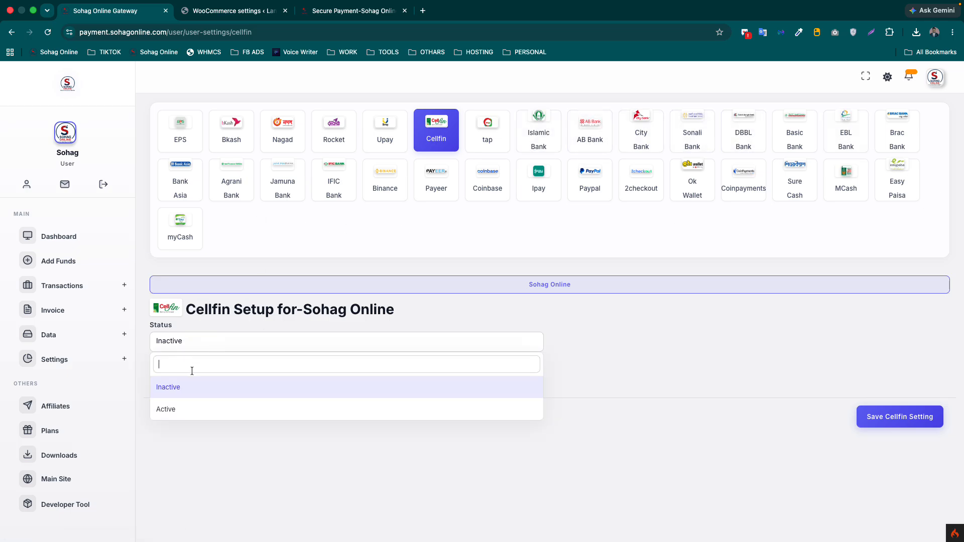
left_click(173, 407)
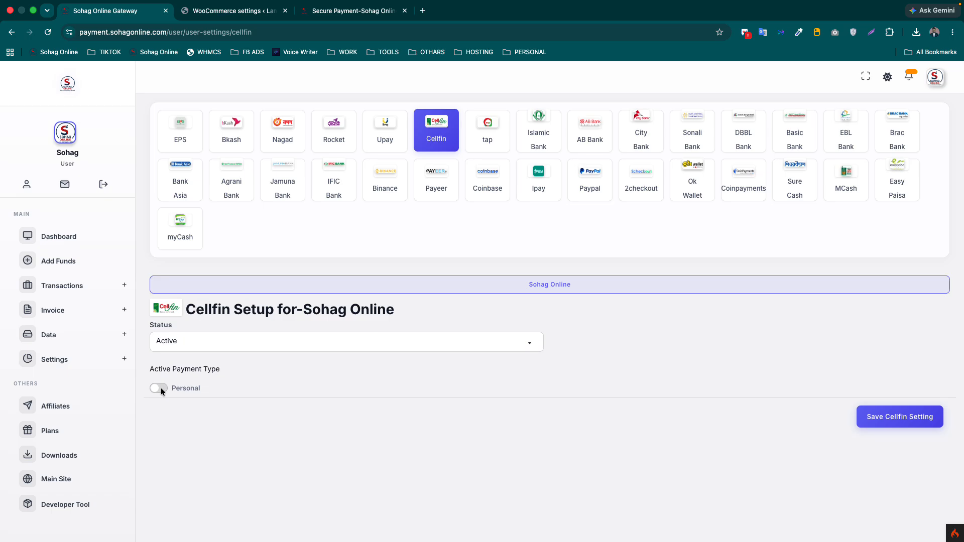
left_click(161, 388)
left_click(211, 427)
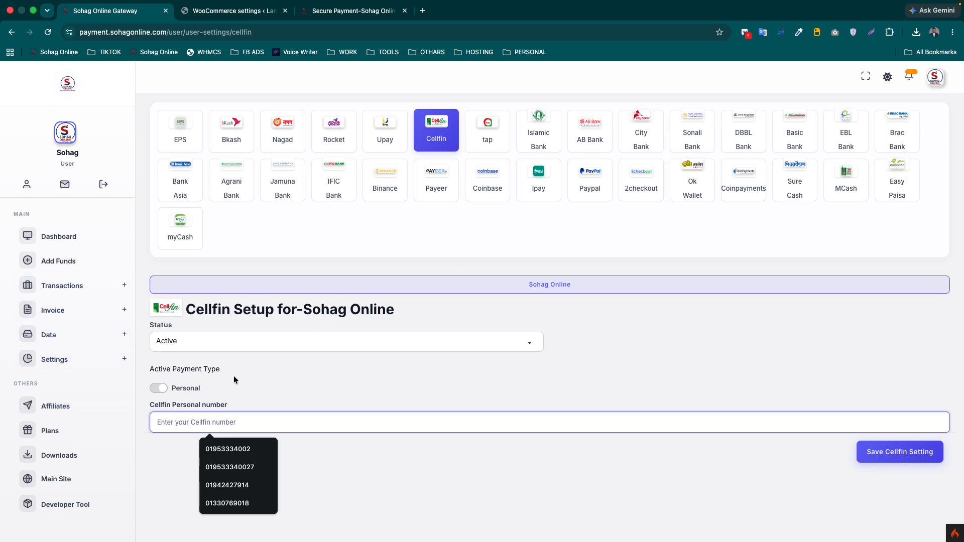
- Glance at the WooCommerce and bKash payment tabs and recent downloads, then return to Cellfin setup
left_click(236, 10)
left_click(323, 11)
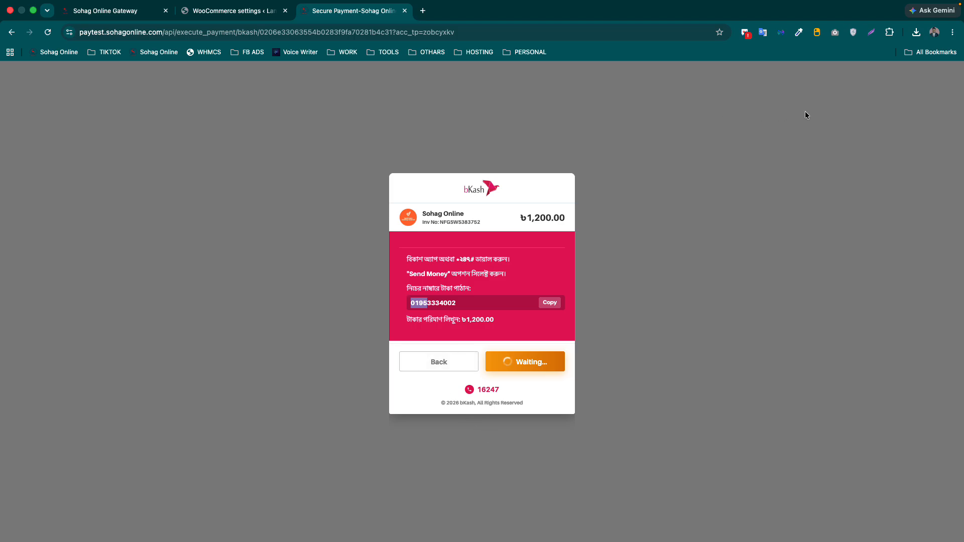
left_click(914, 33)
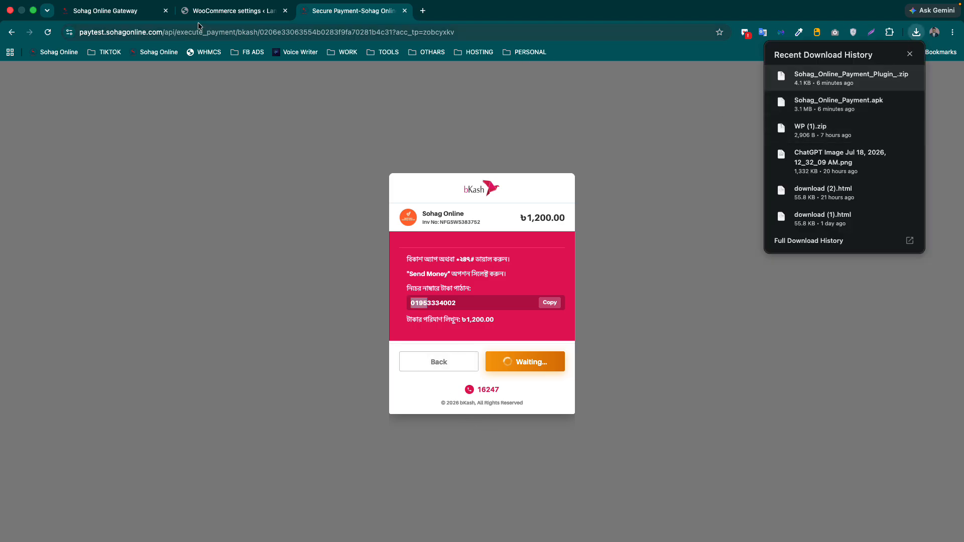
left_click(117, 11)
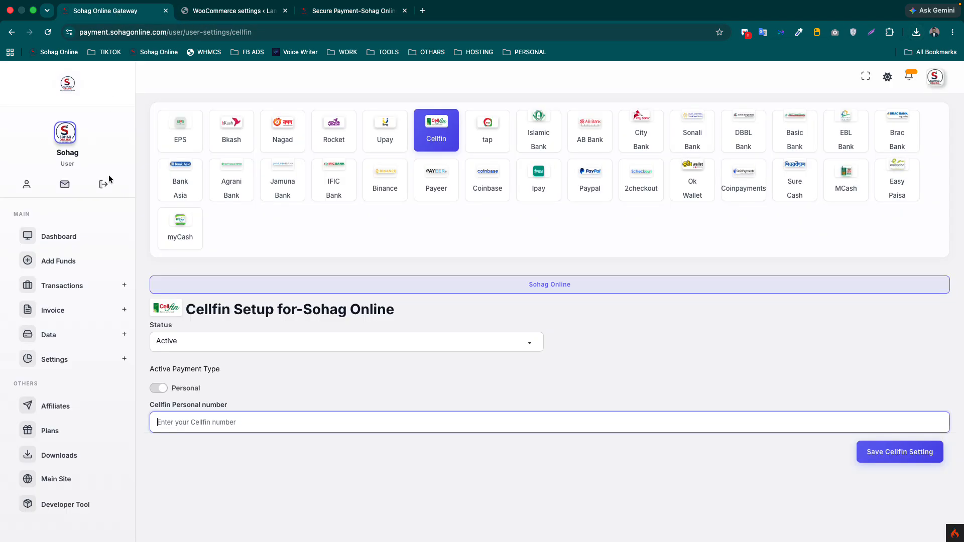
- Review the plugin and module Downloads and the Dashboard, then open the Plans page
left_click(68, 455)
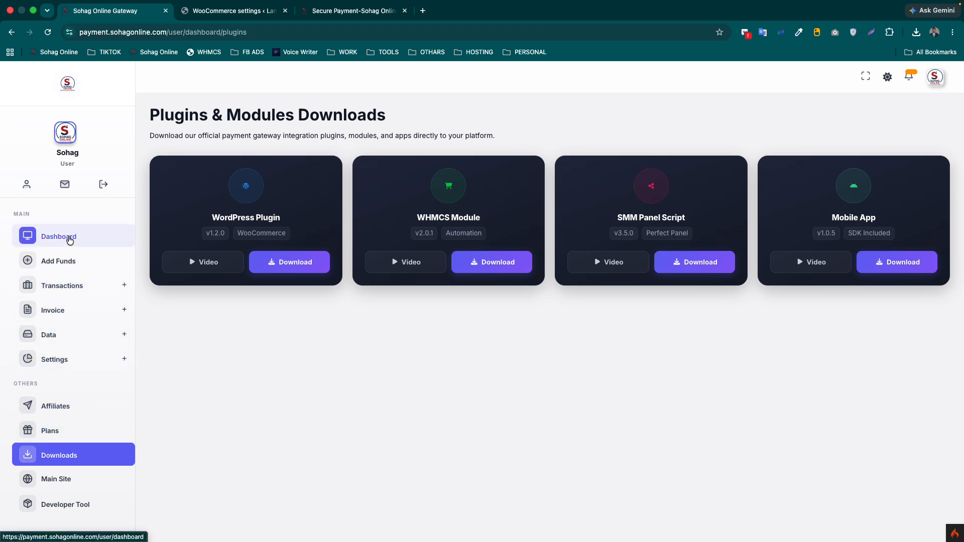
left_click(70, 244)
left_click(51, 430)
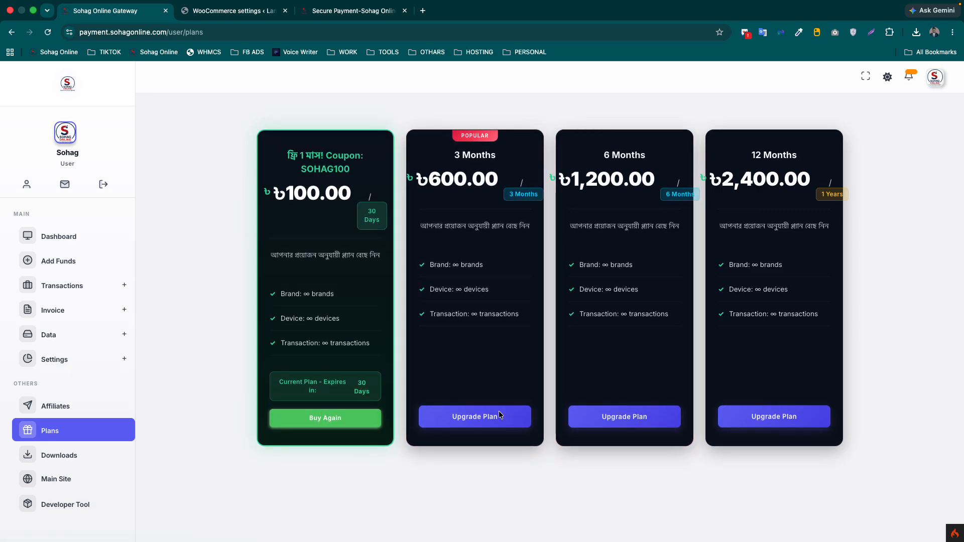
- Preview the 3 Months plan upgrade, then submit a 100 BDT Add Funds deposit with Pay Now
left_click(477, 421)
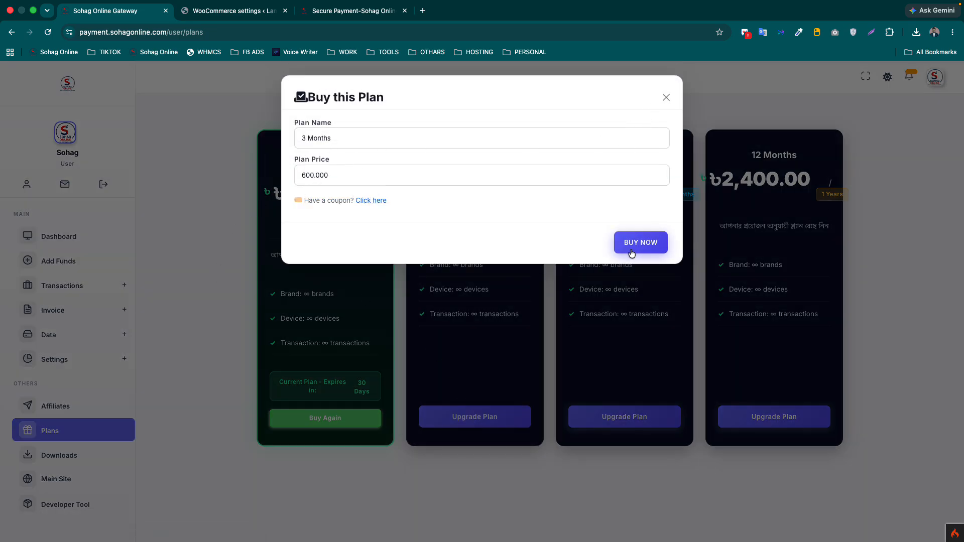
left_click(666, 98)
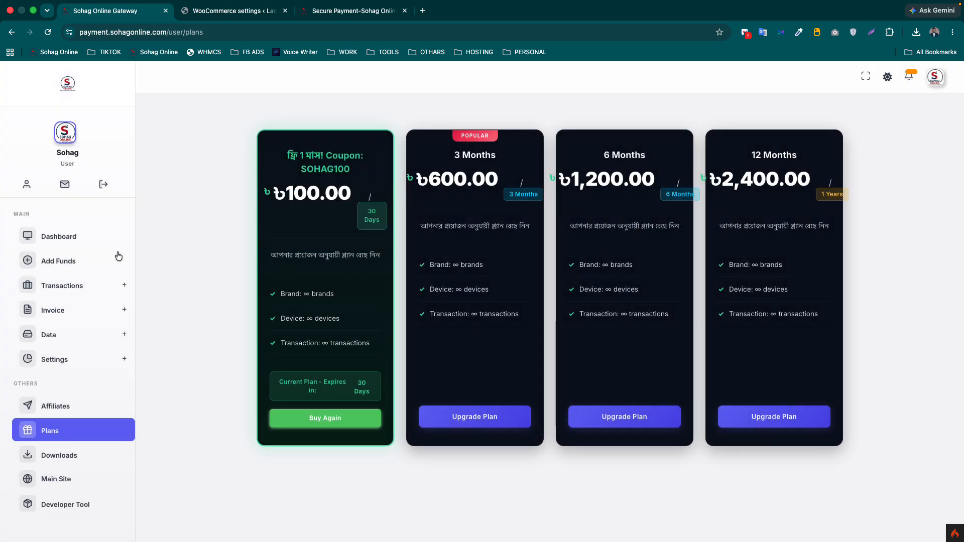
left_click(57, 262)
left_click(408, 193)
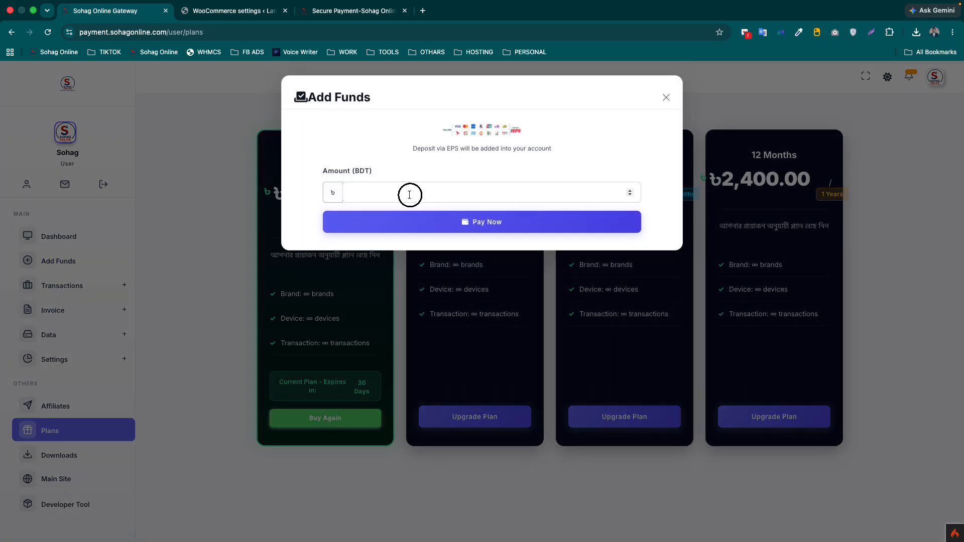
type("100")
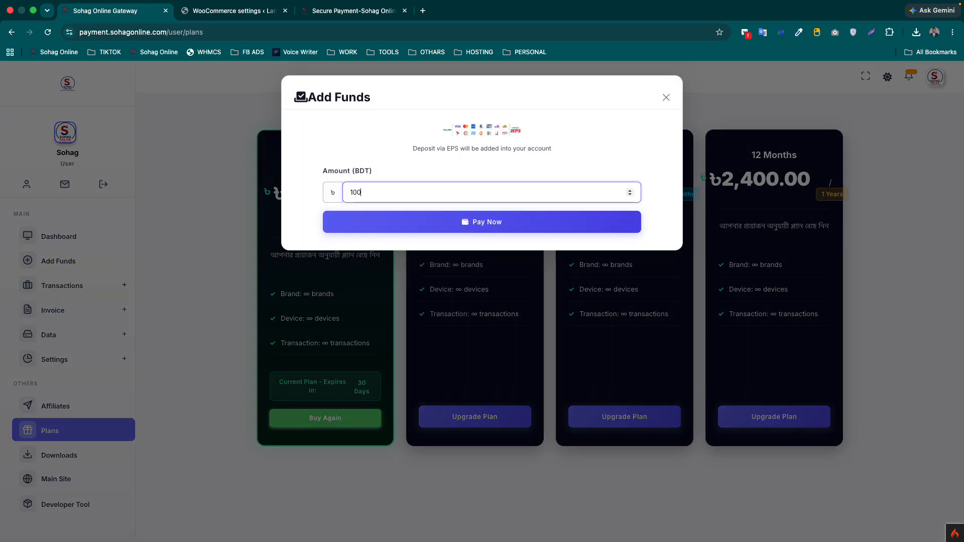
left_click(467, 229)
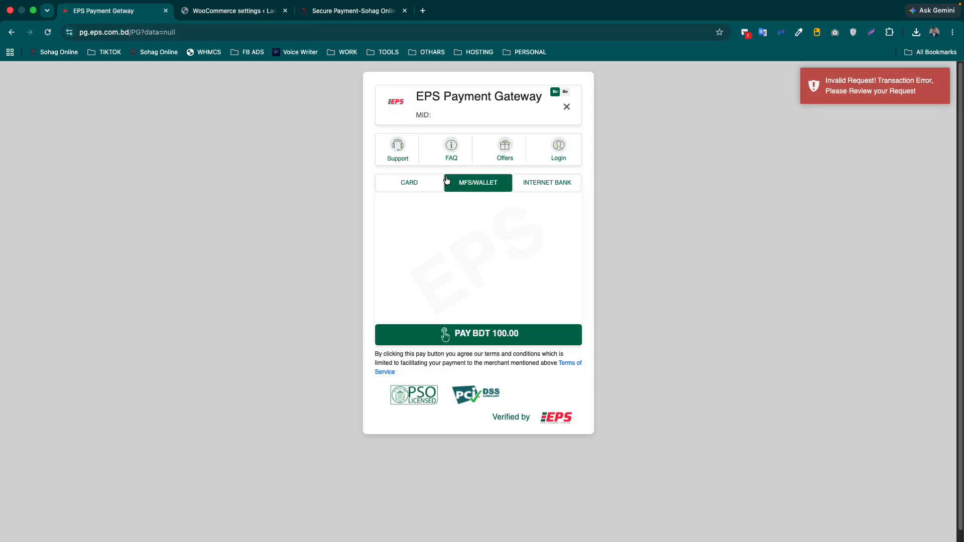
- Browse the EPS gateway's CARD, MFS/WALLET and INTERNET BANK payment options
left_click(409, 183)
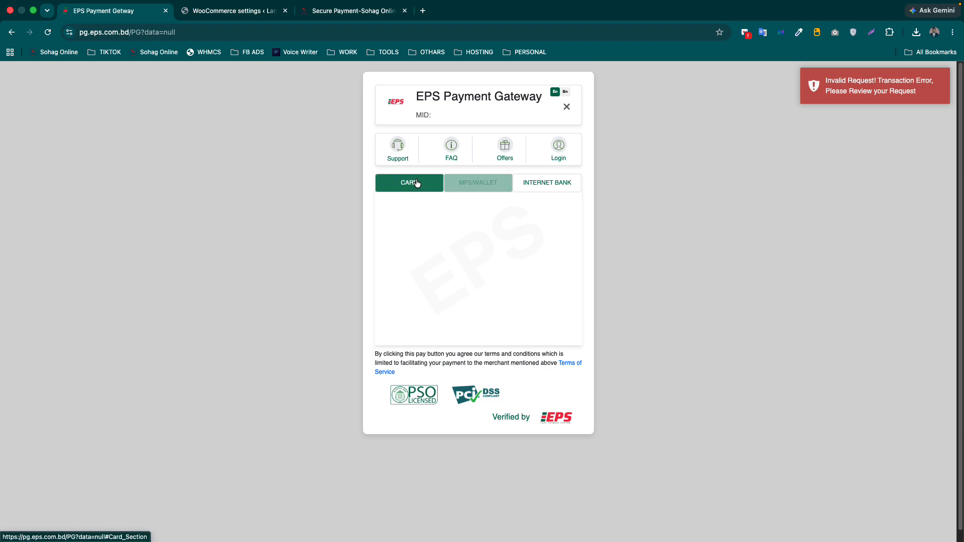
left_click(474, 183)
left_click(546, 185)
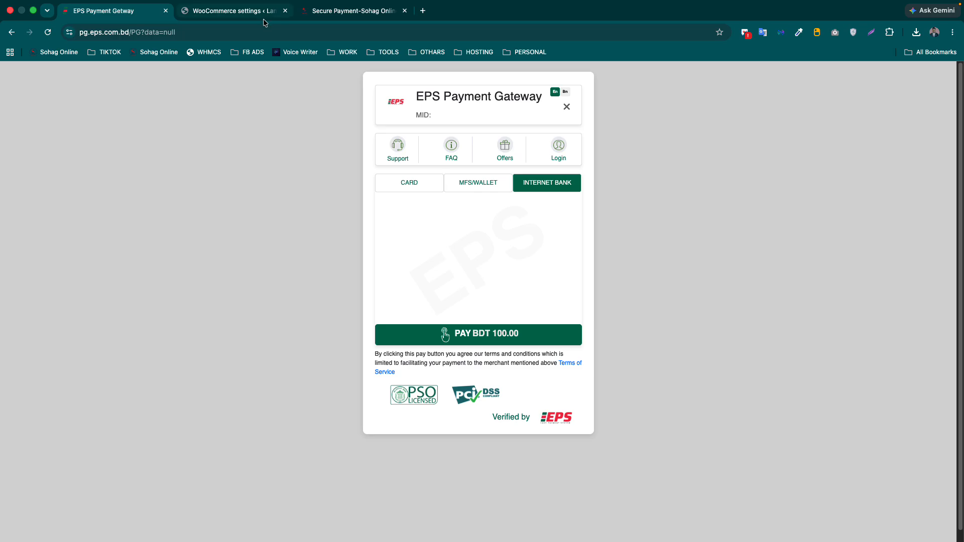
- Go back from the EPS payment page to Sohag Online's Plans page
left_click(11, 33)
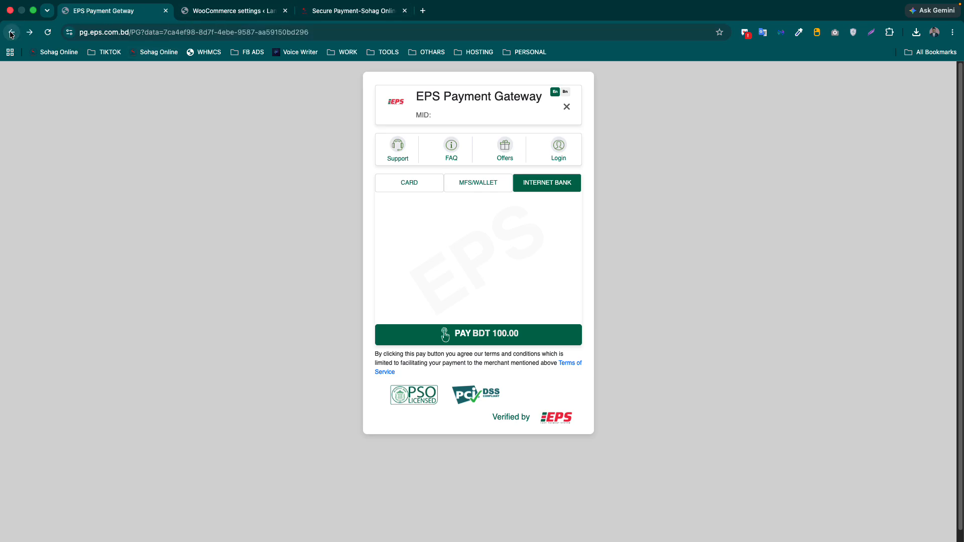
left_click(10, 33)
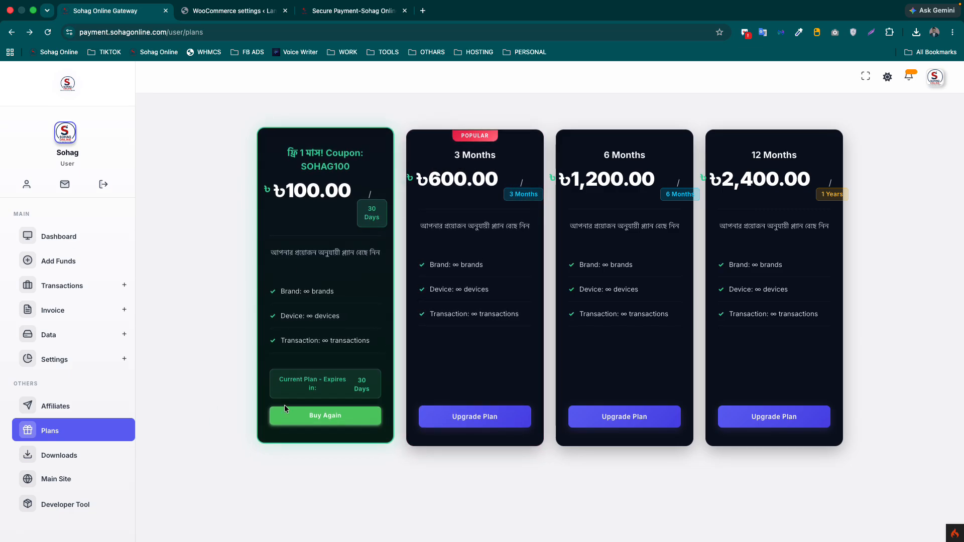
mouse_move(795, 7)
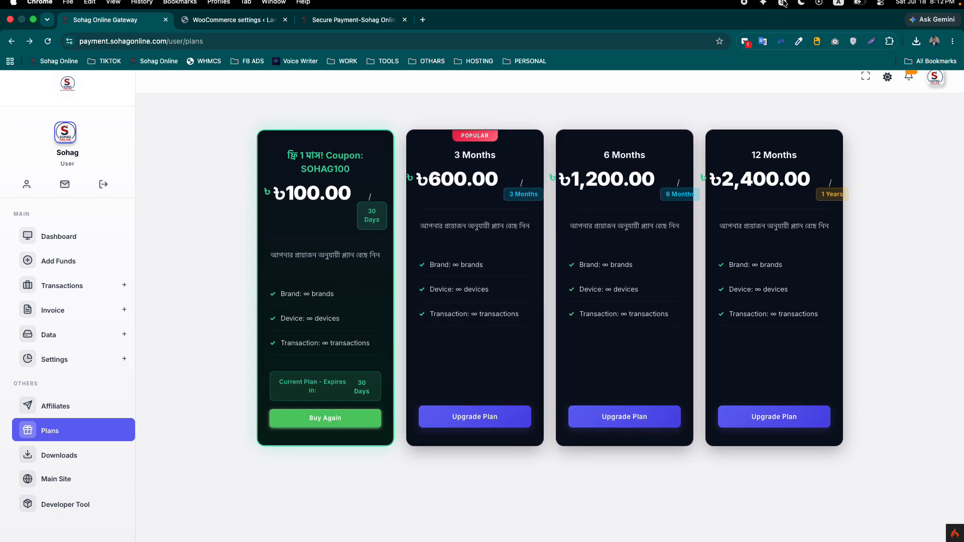